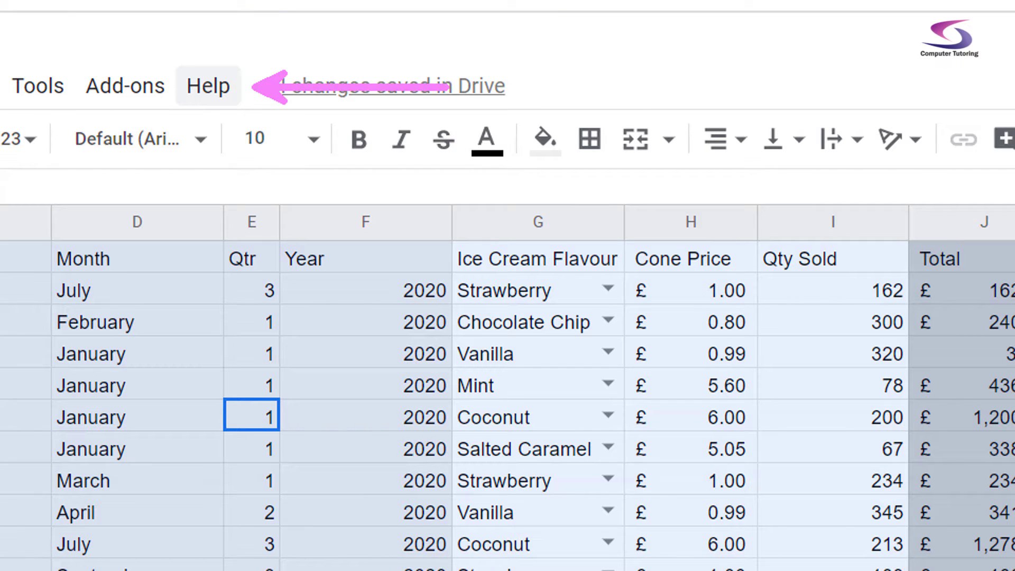
left_click(206, 88)
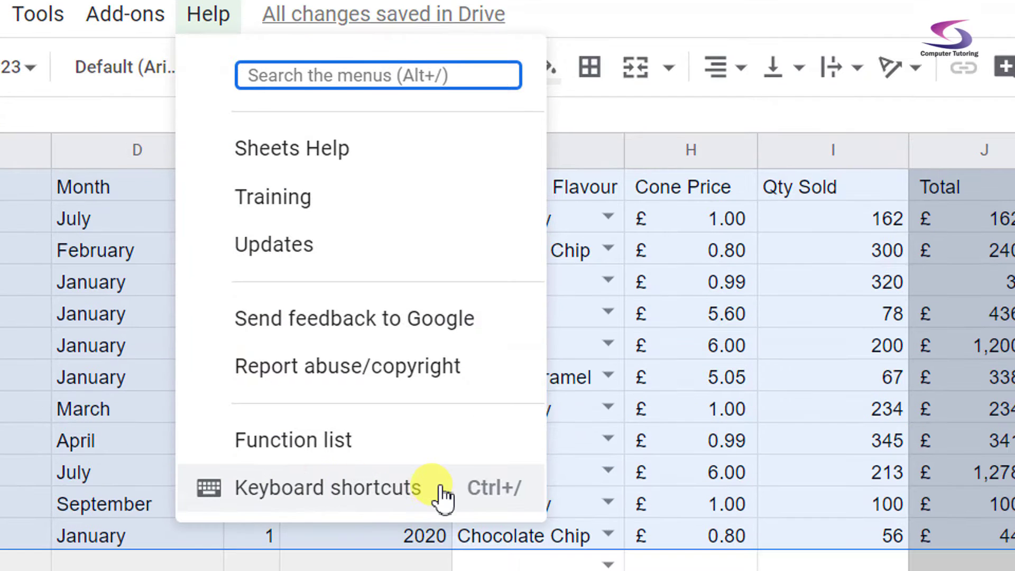
left_click(468, 485)
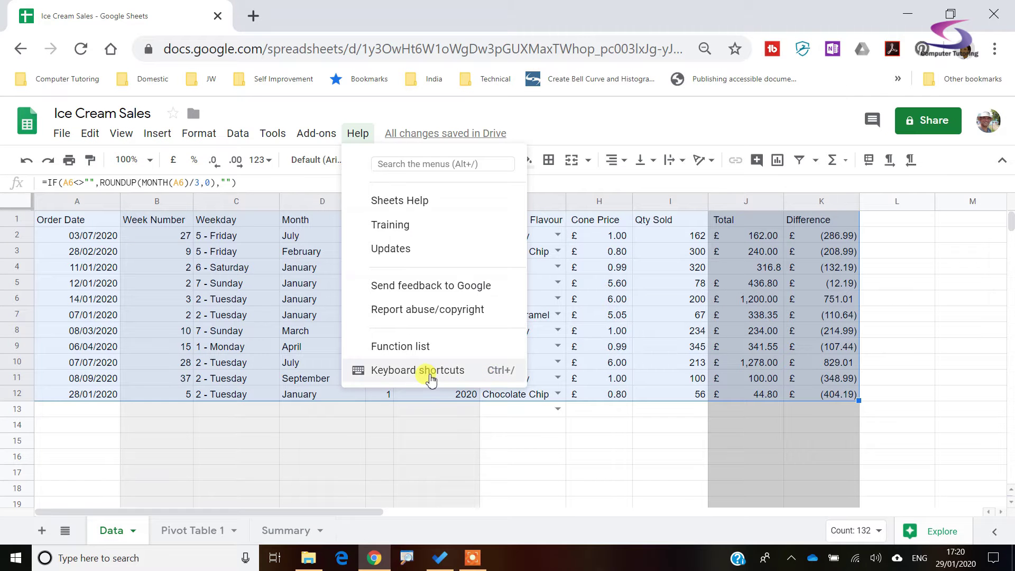
Step: Open the keyboard shortcuts list, reopen it with Ctrl+/, and search for 'insert'
left_click(346, 473)
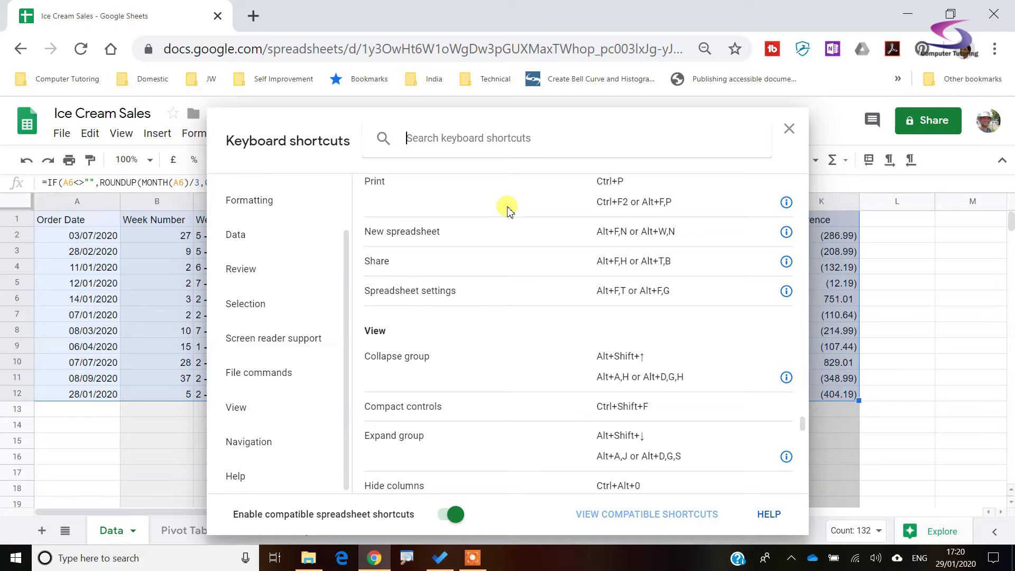
left_click(787, 135)
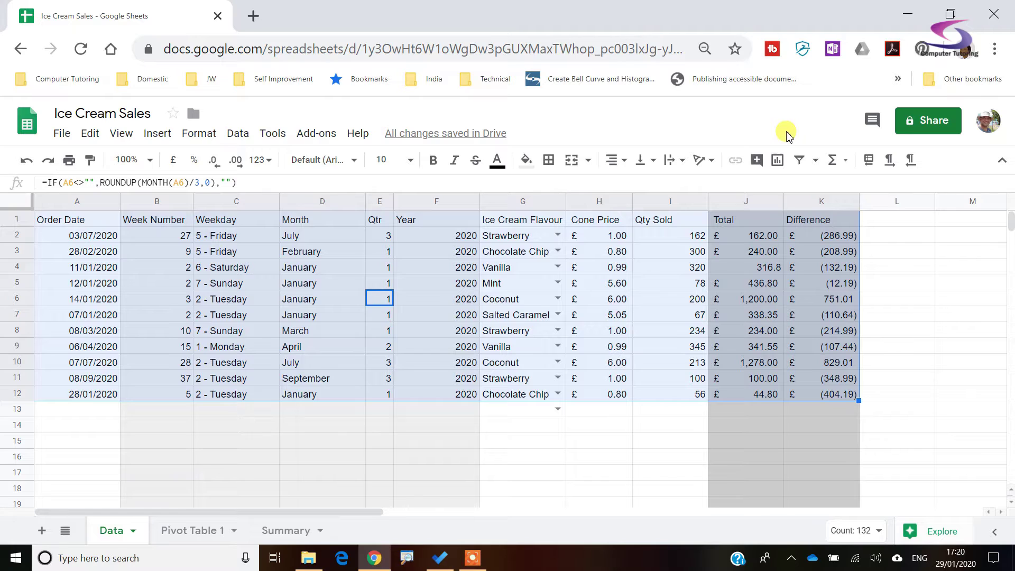
key("ctrl+slash")
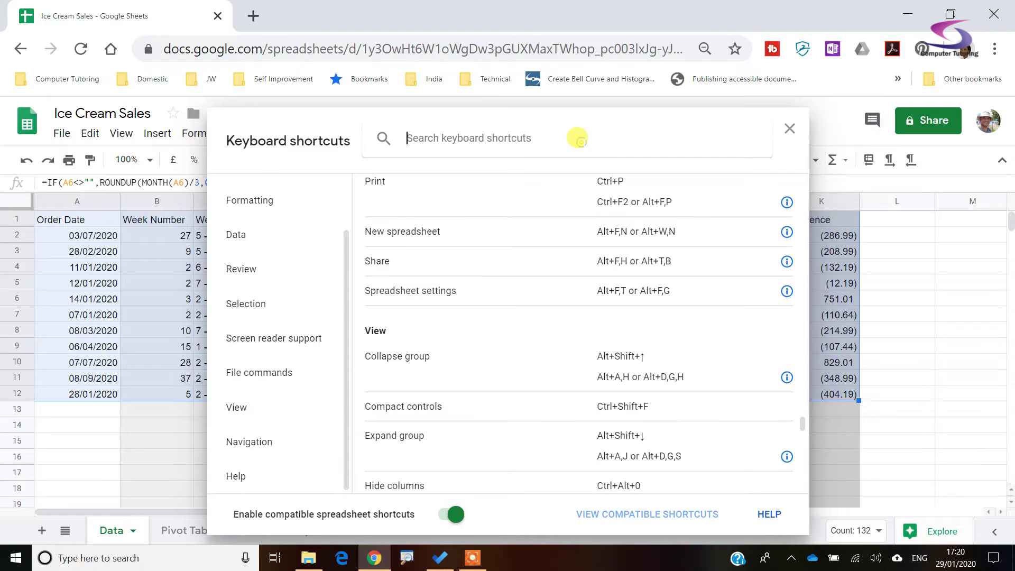
type("insert")
key("Return")
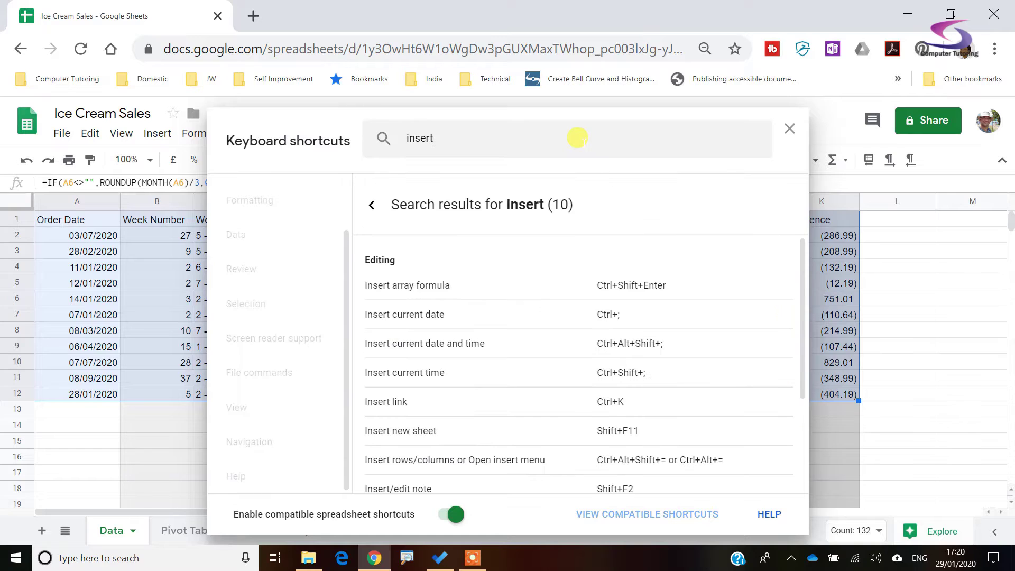
Step: Narrow the search to 'insert row' and toggle compatible spreadsheet shortcuts off and back on
left_click(469, 130)
type("row")
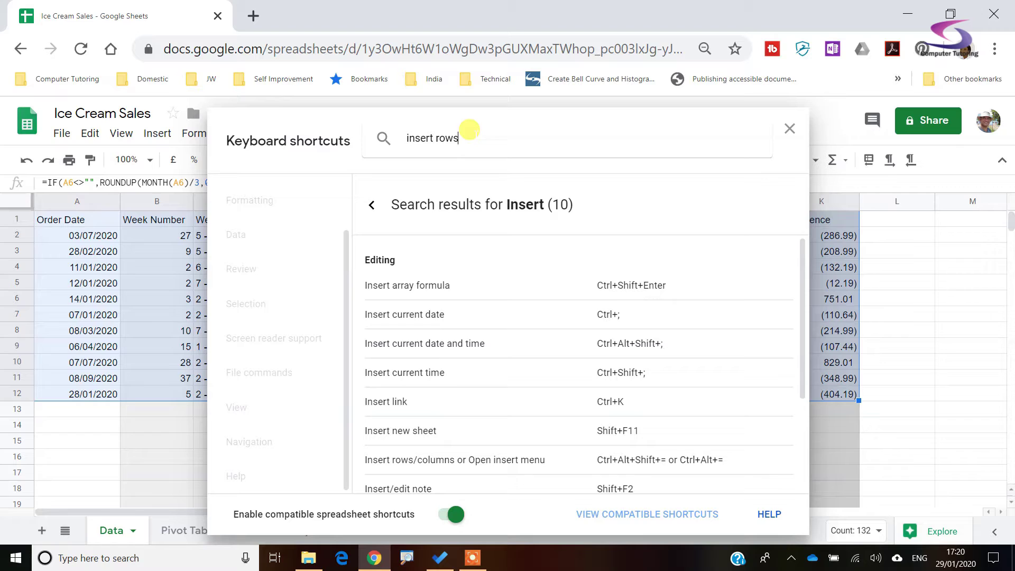
key("Return")
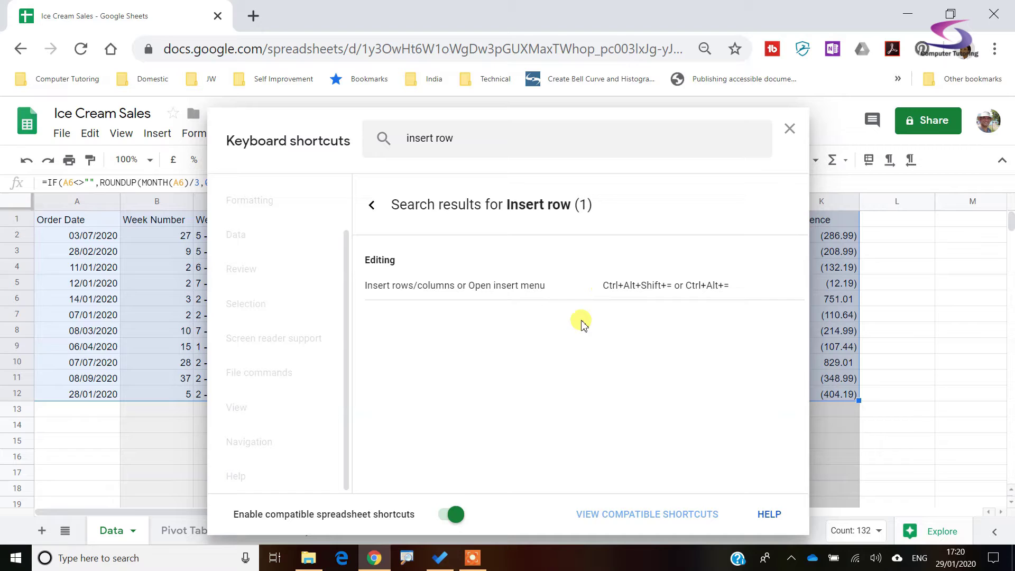
left_click(452, 512)
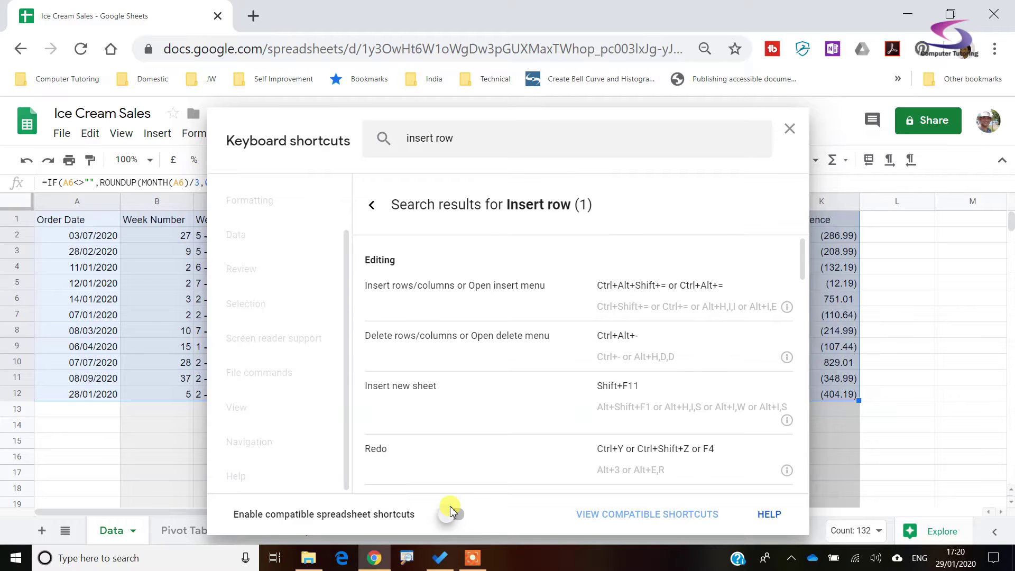
left_click(451, 512)
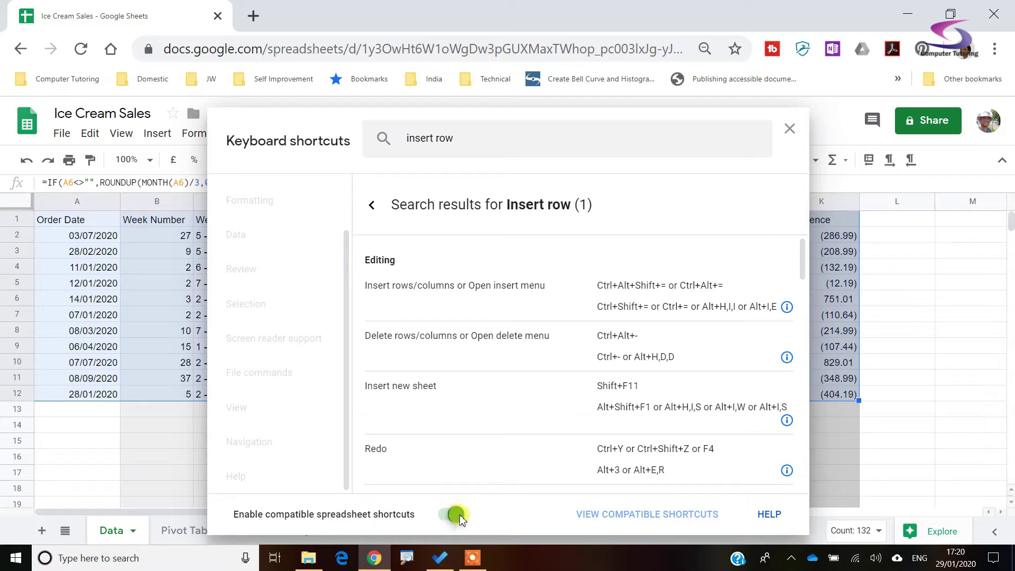
key("Tab")
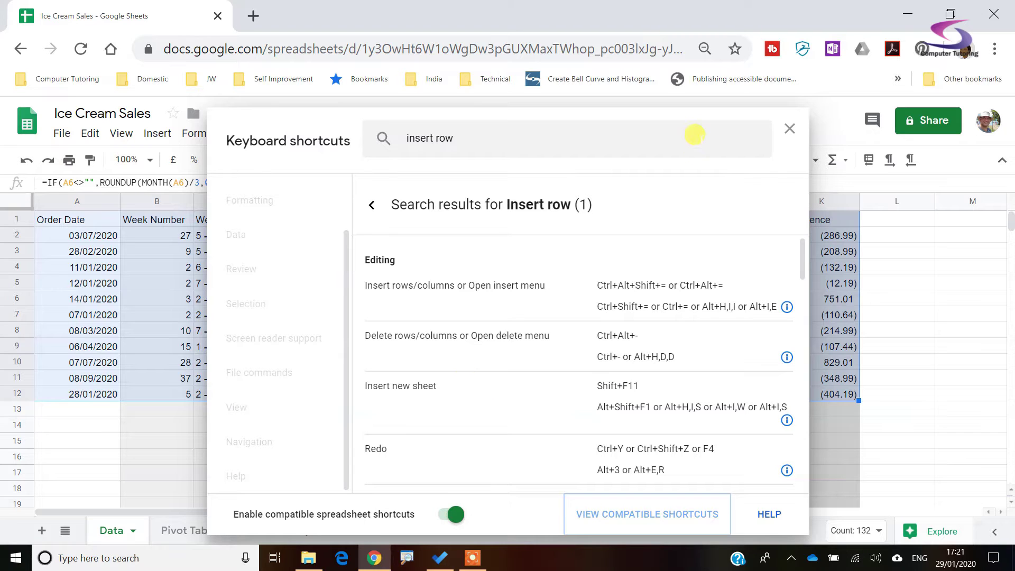
Step: Close the shortcuts list and select all of row 5 from cell D5 with Shift+Space
left_click(789, 129)
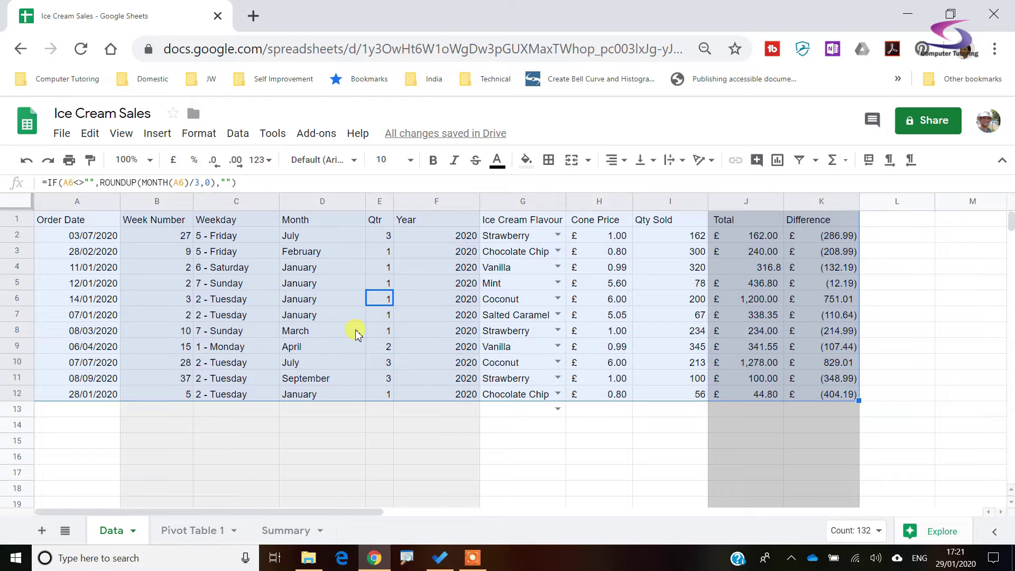
left_click(323, 288)
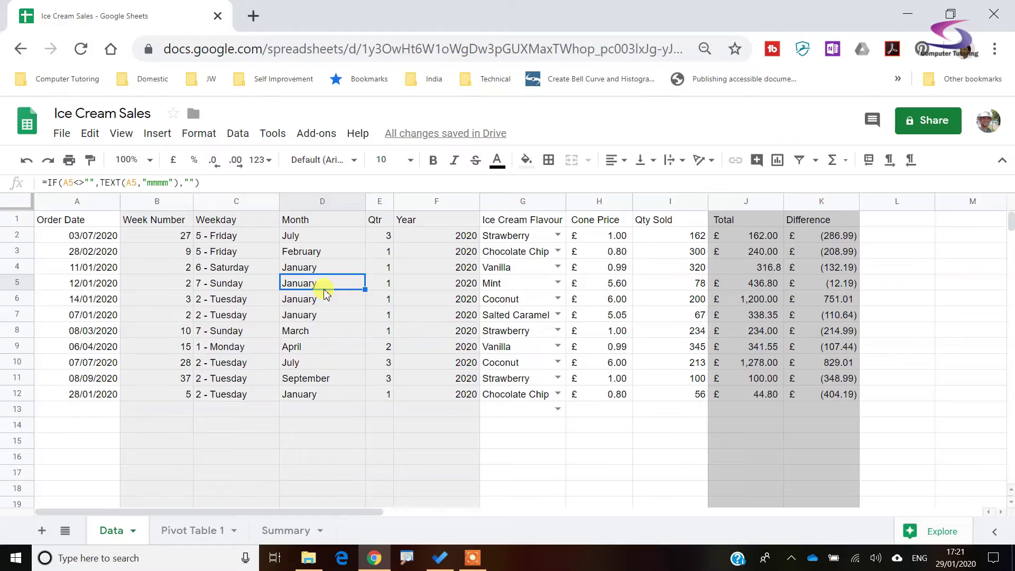
key("shift+space")
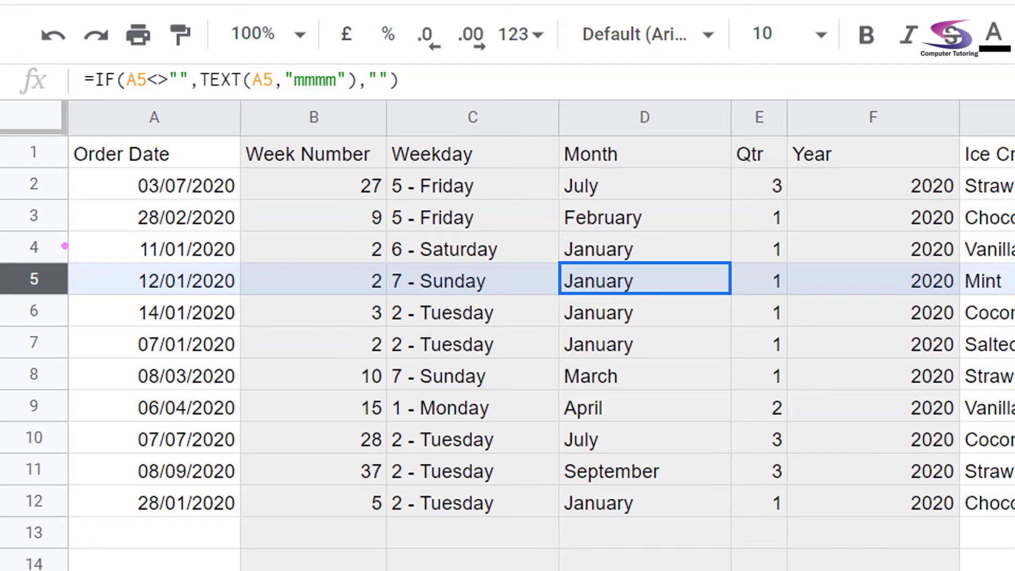
left_click_drag(45, 262, 57, 277)
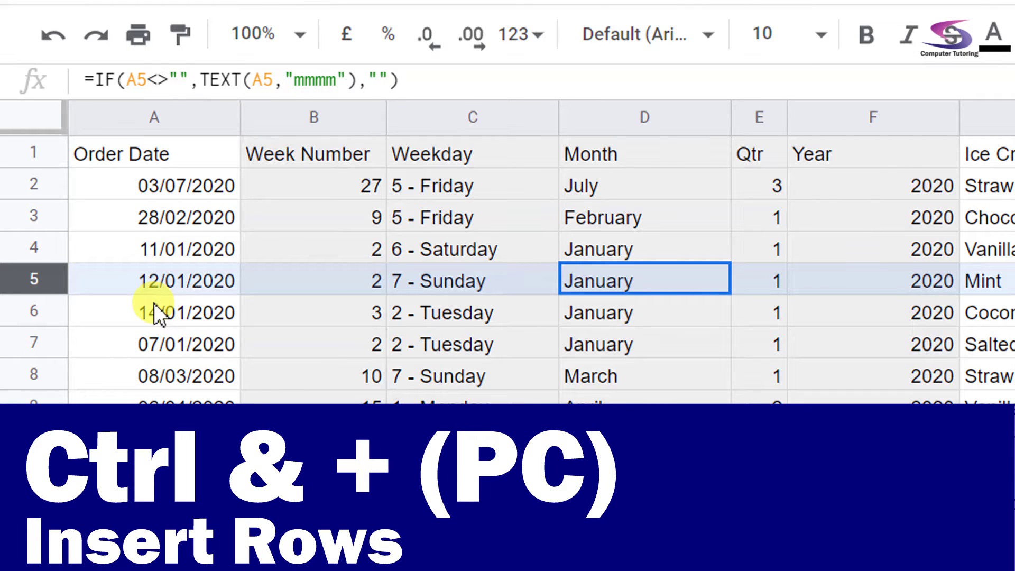
key("ctrl+plus")
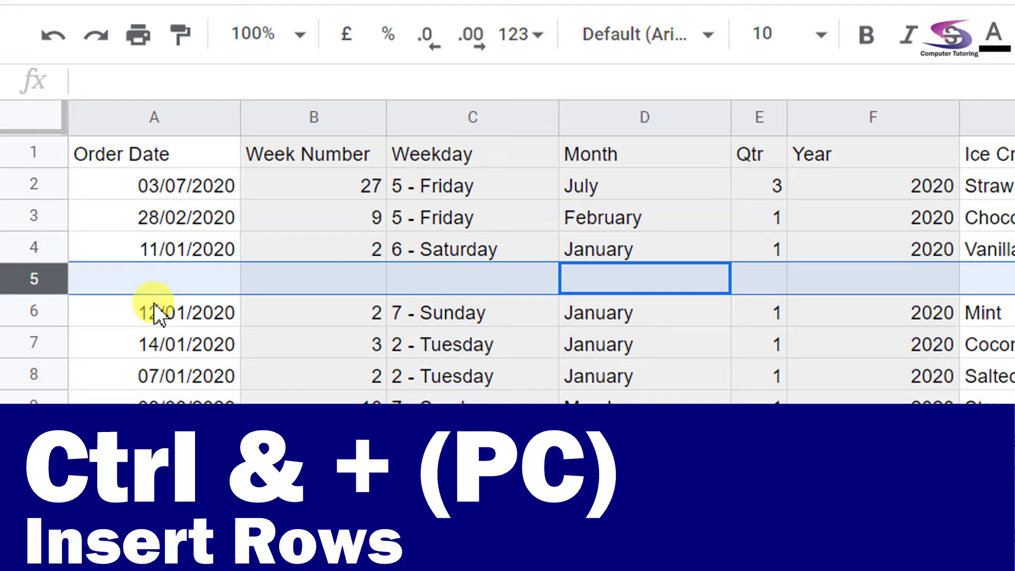
key("ctrl+plus")
key("ctrl+plus")
key("ctrl+plus")
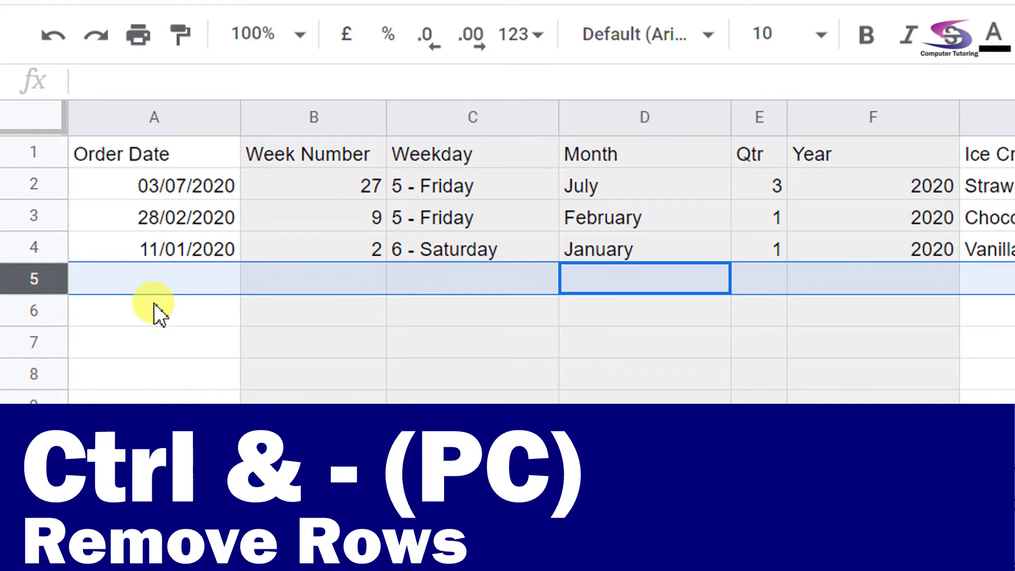
key("ctrl+minus")
key("ctrl+minus")
key("ctrl+minus")
key("ctrl+minus")
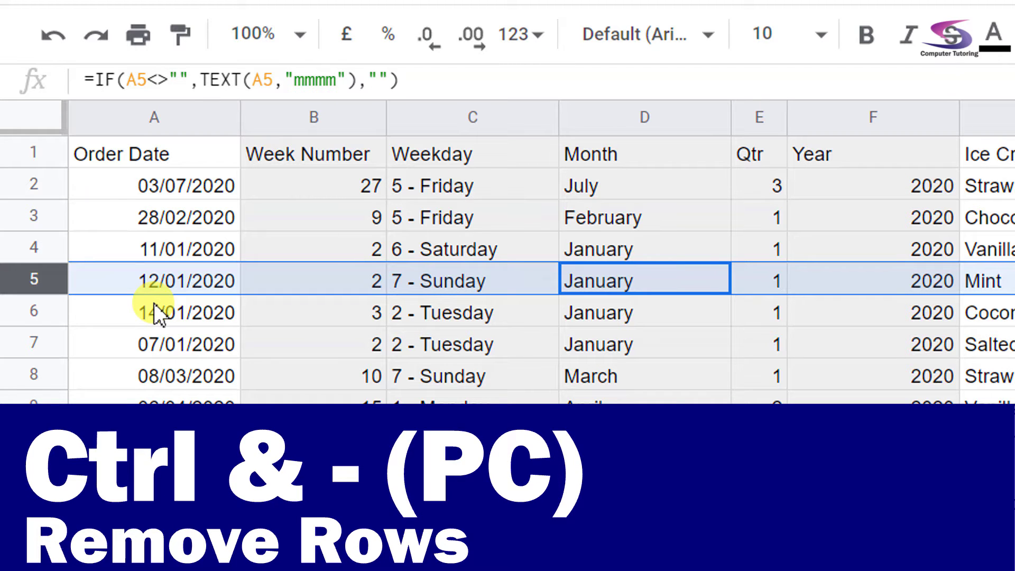
key("Left")
key("Right")
key("Down")
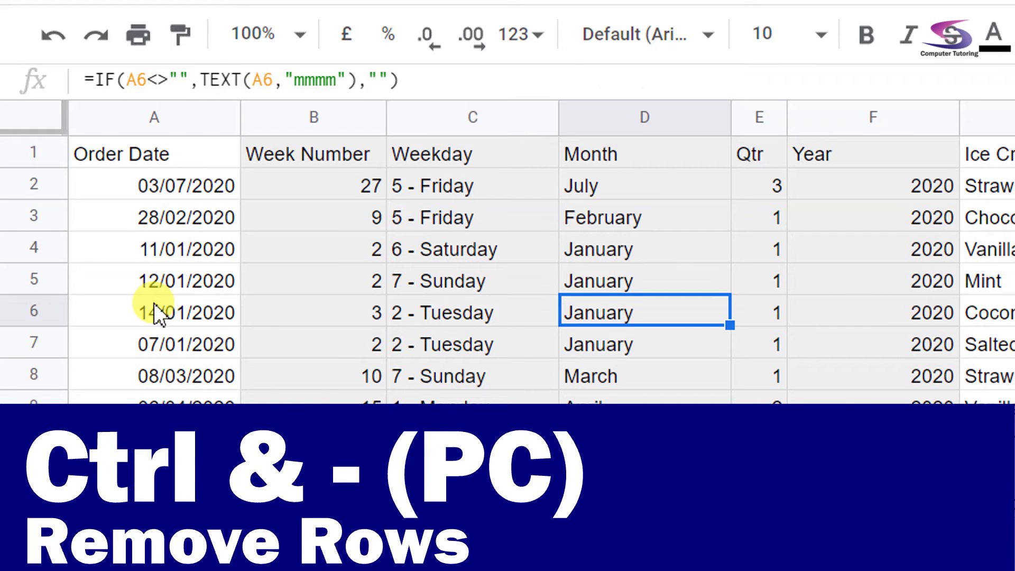
key("Left")
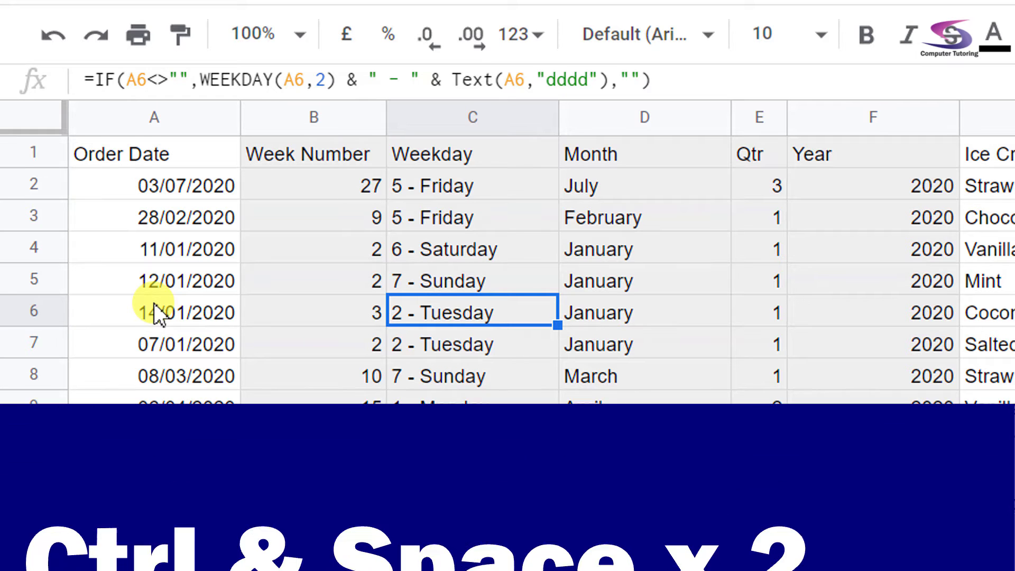
key("ctrl+space")
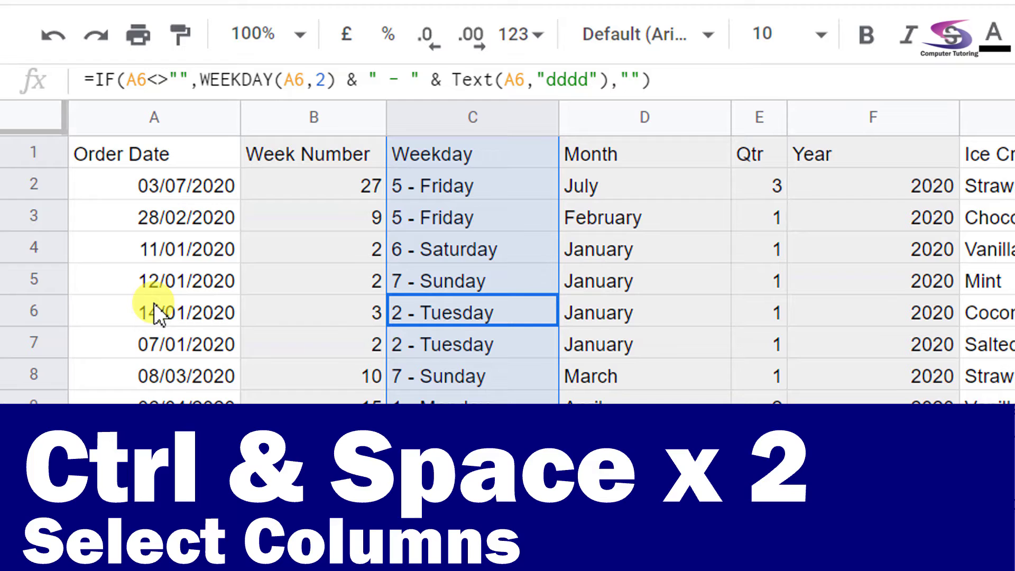
key("ctrl+space")
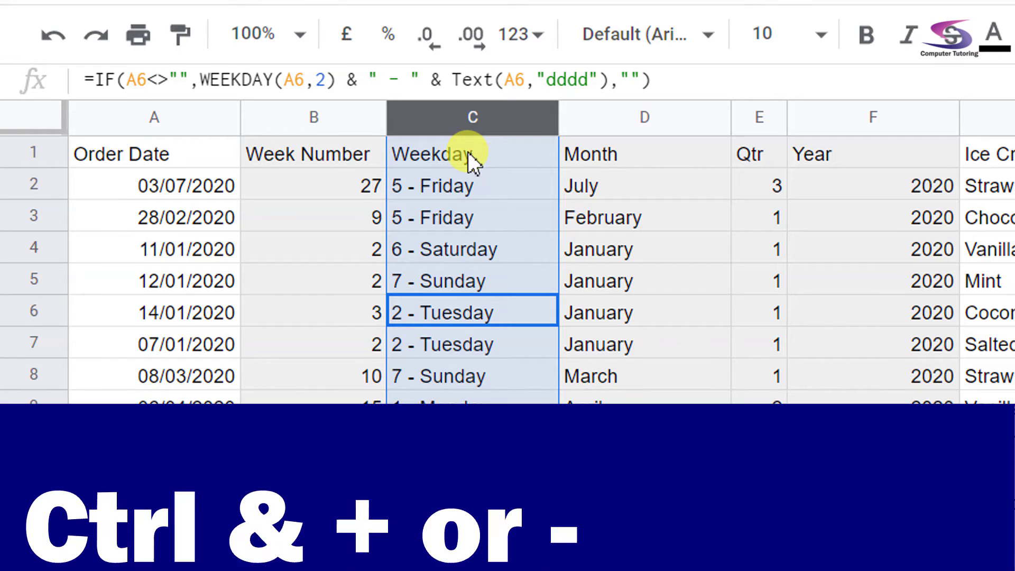
key("ctrl+plus")
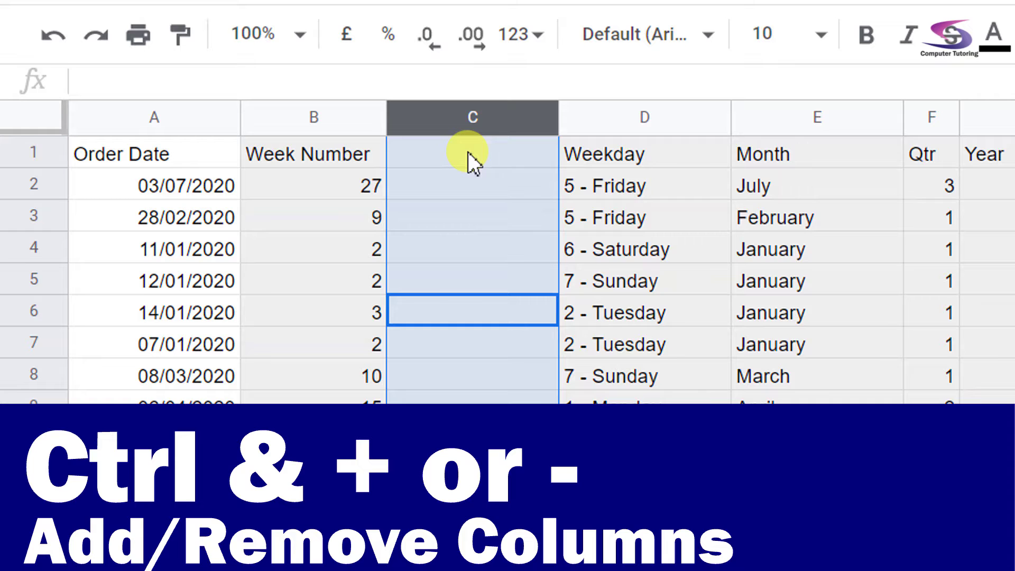
key("ctrl+minus")
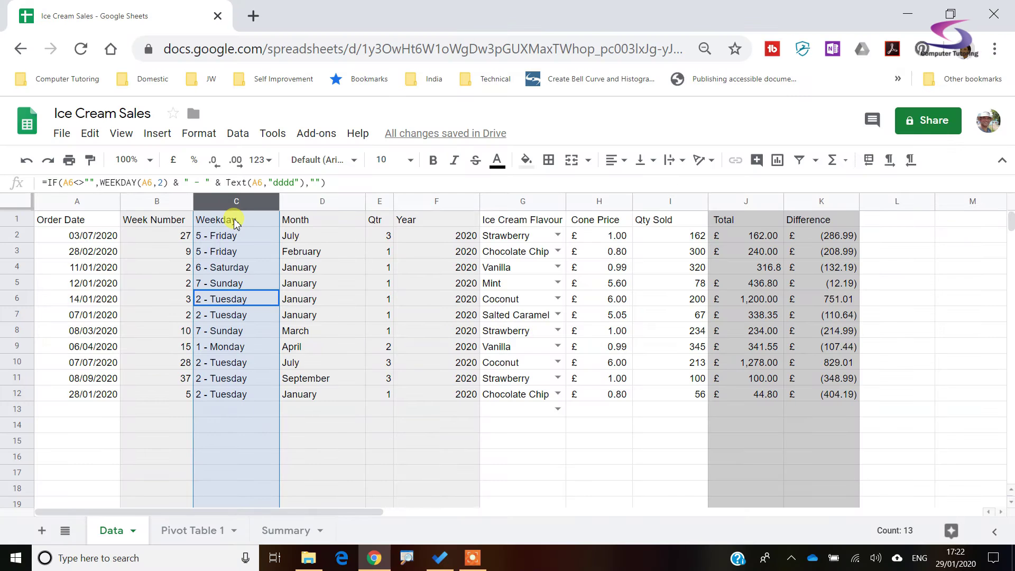
Step: Jump from D2 to both ends of row 2 and down the Difference column
left_click(339, 244)
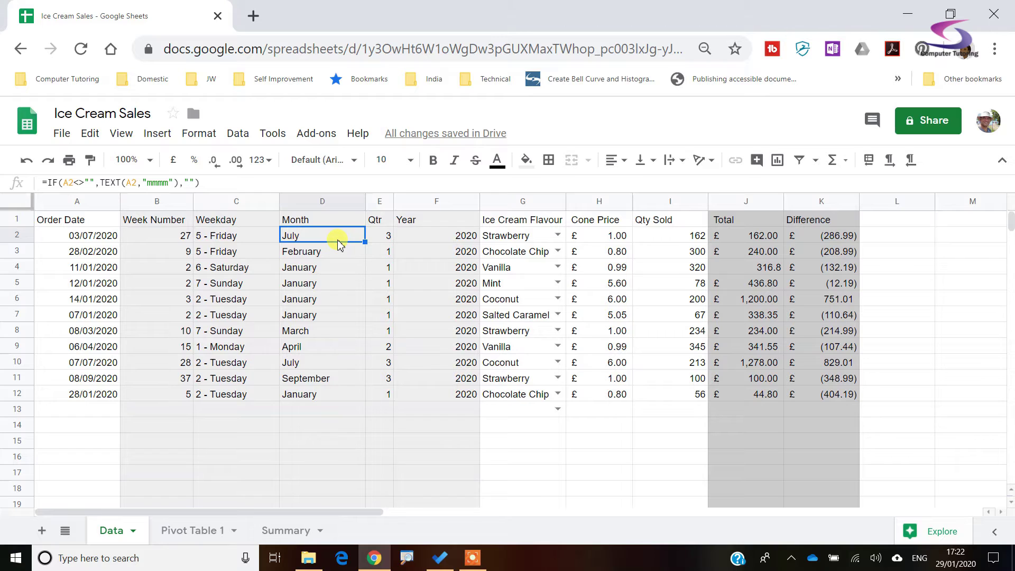
key("ctrl+Left")
key("ctrl+Right")
key("ctrl+Down")
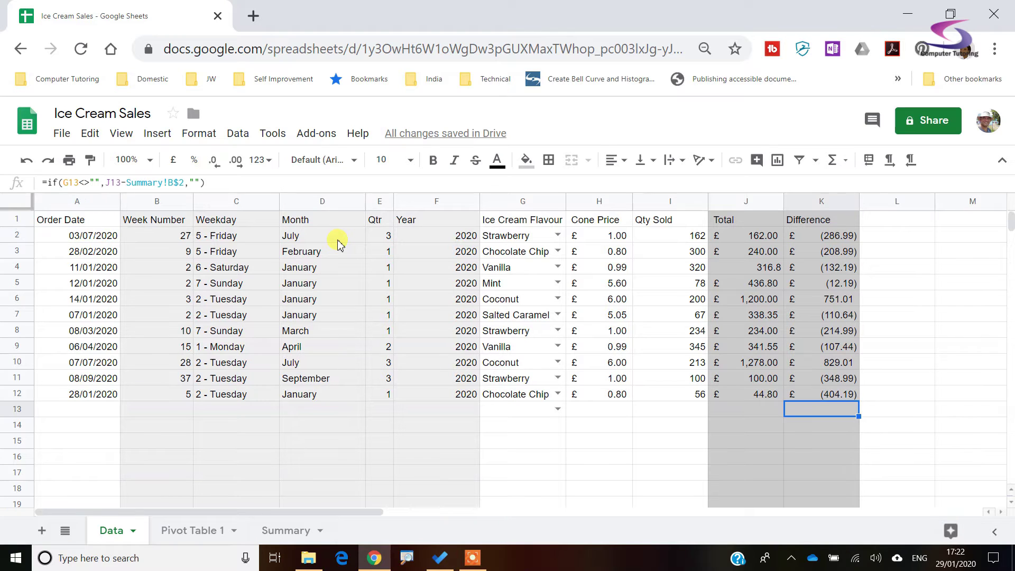
key("Left")
key("Left")
key("Left")
Step: Jump among the Cone Price, A1 and Week Number headers, then open the shortcuts list with Ctrl+/
key("ctrl+Up")
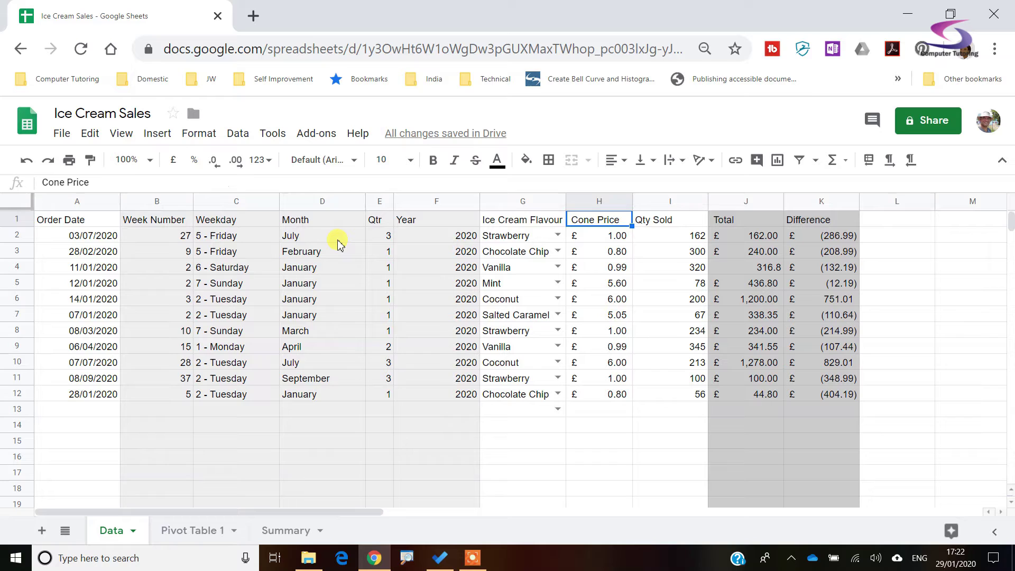
key("ctrl+Left")
key("ctrl+Down")
key("Right")
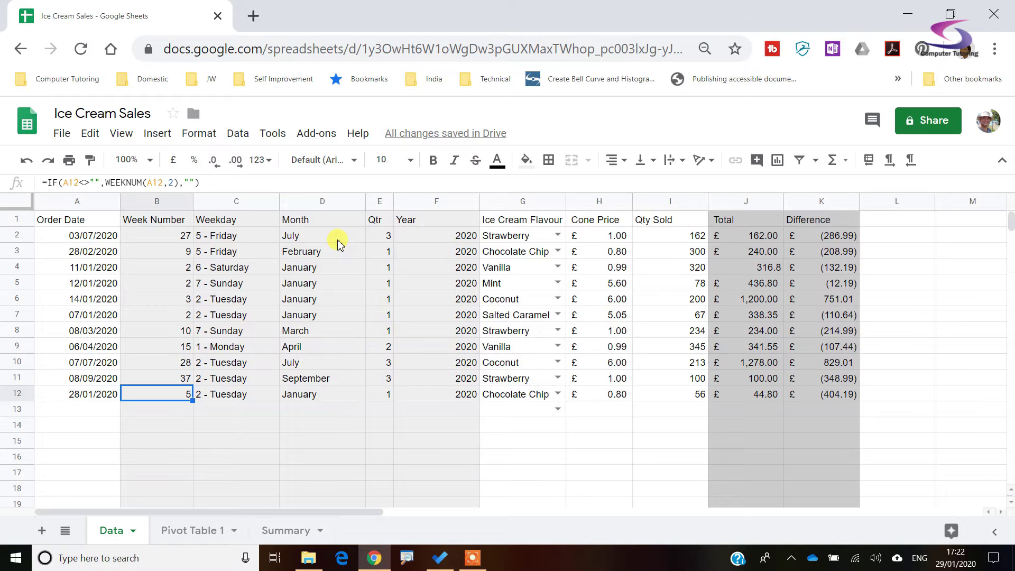
key("ctrl+Up")
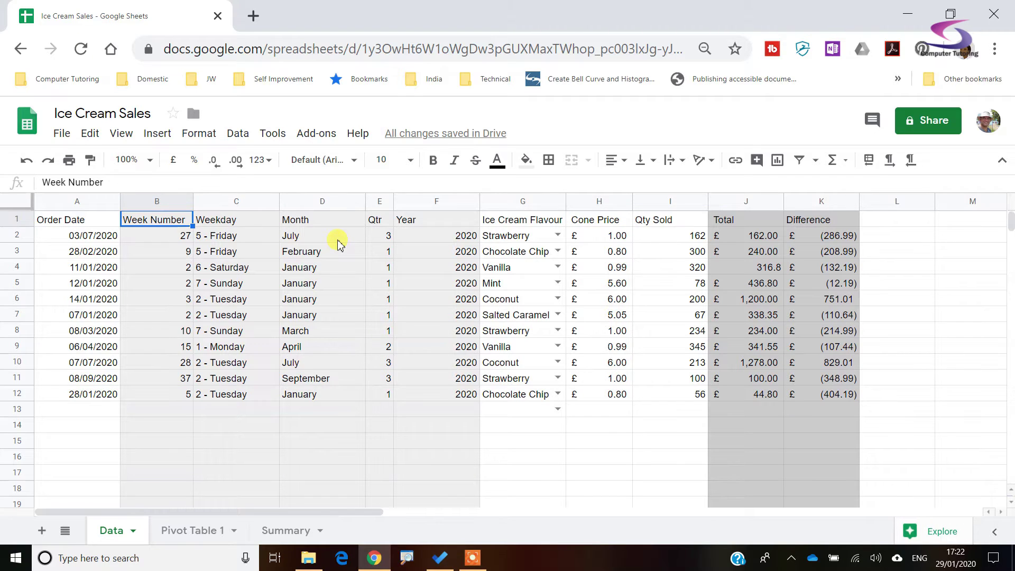
key("ctrl+slash")
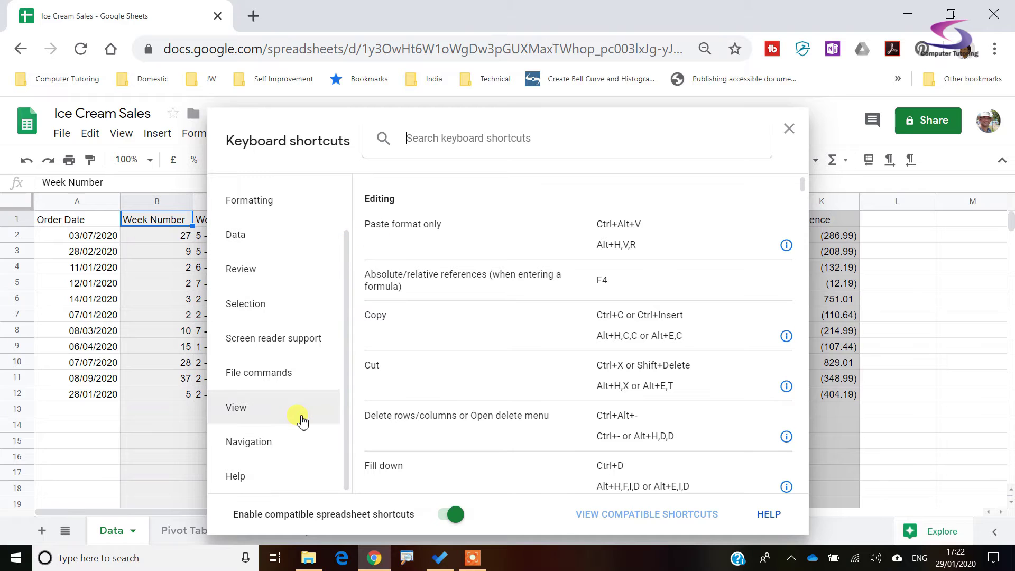
Step: Review the File commands shortcuts, scroll down to the View section, and close the list
left_click(263, 384)
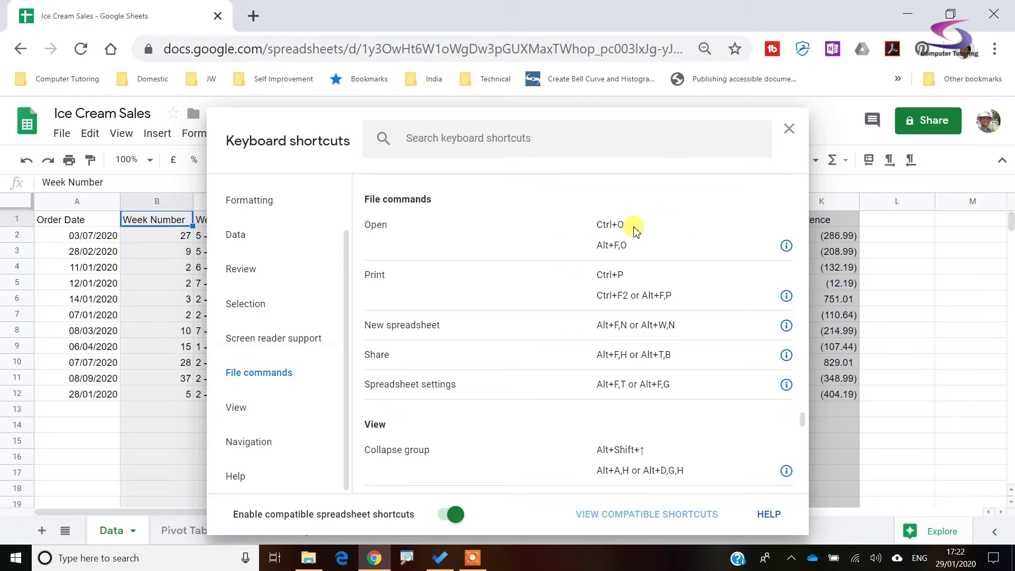
scroll(594, 337, "up", 15)
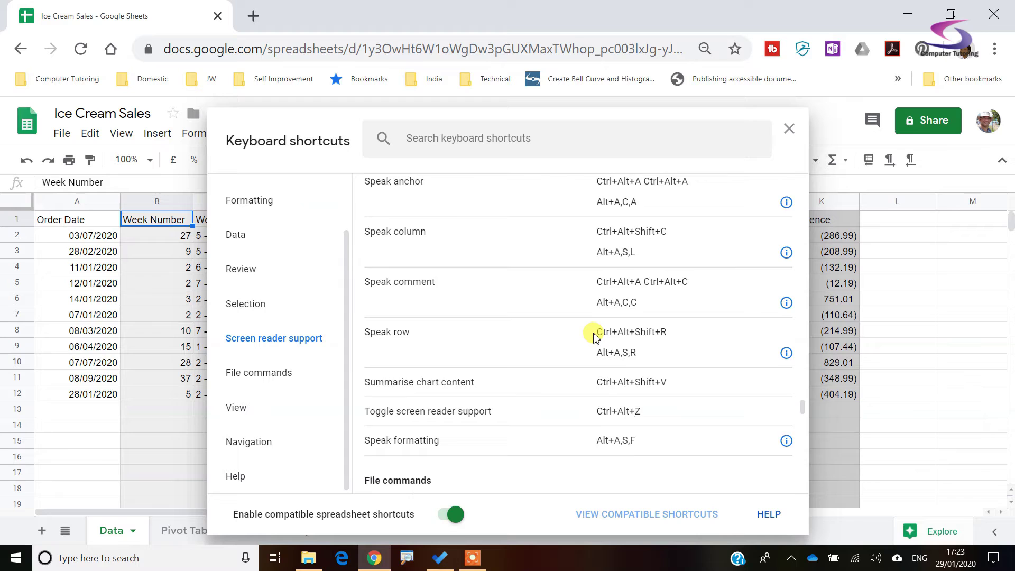
scroll(594, 337, "down", 5)
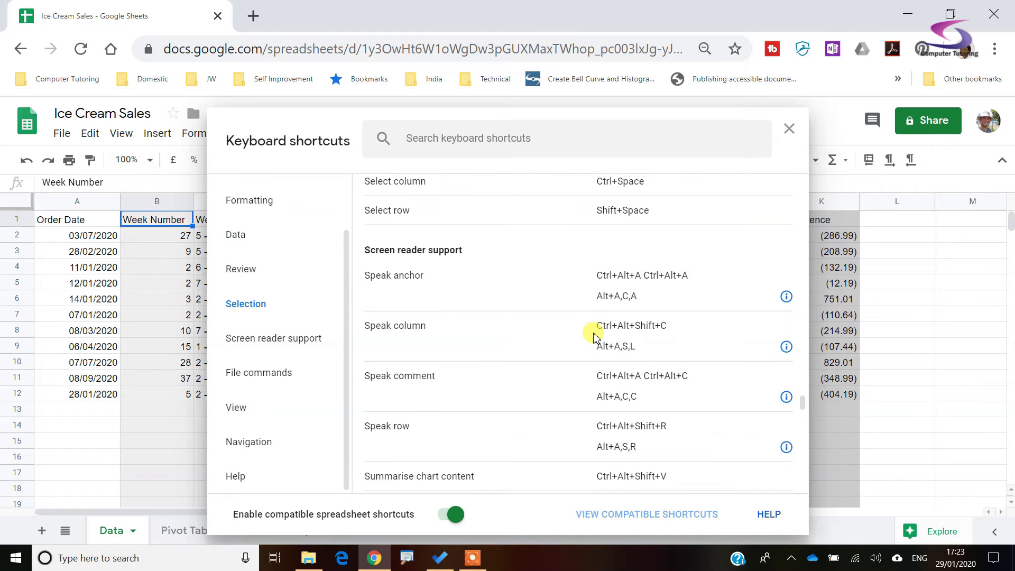
scroll(594, 337, "down", 5)
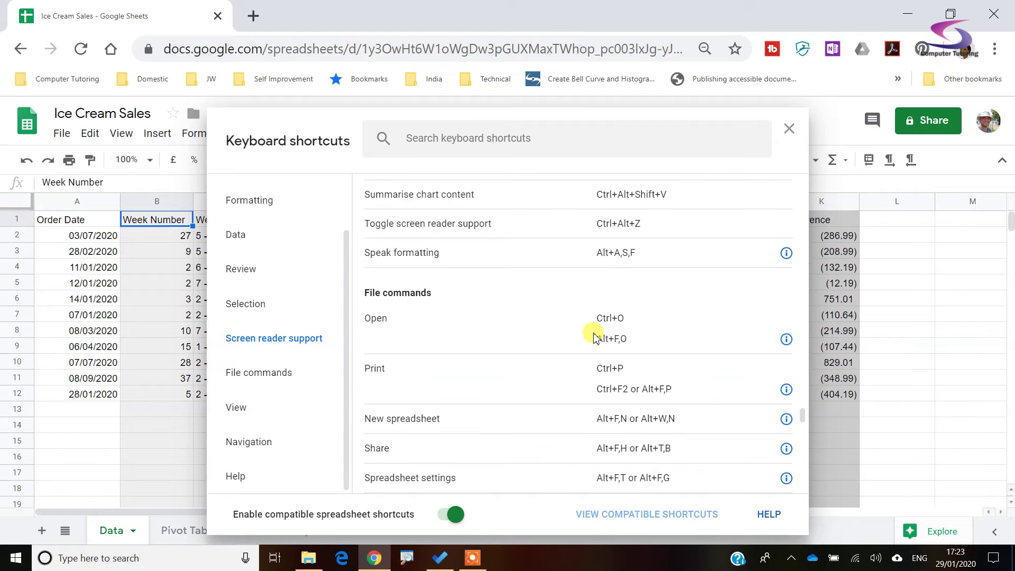
scroll(594, 336, "down", 10)
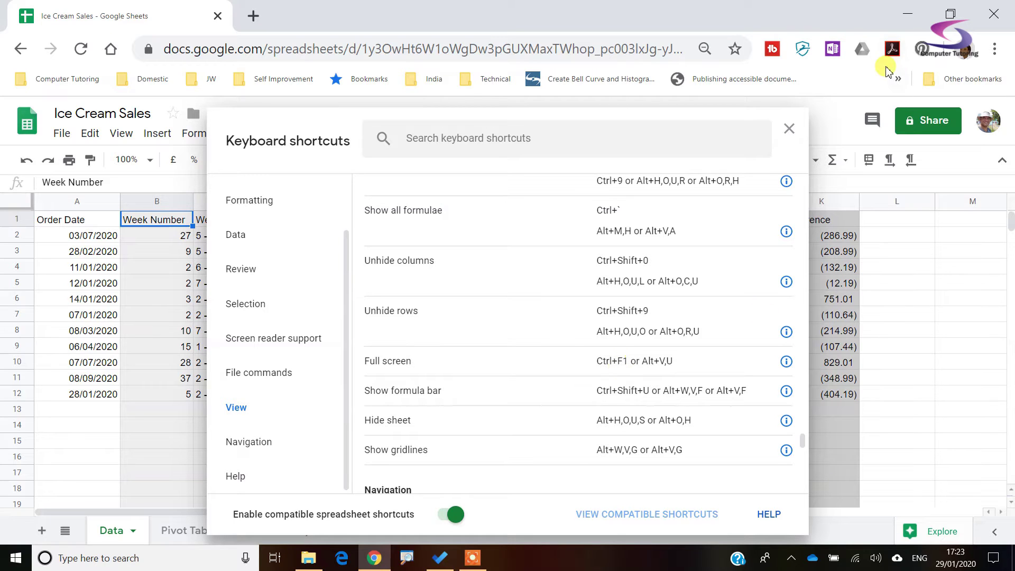
left_click(789, 129)
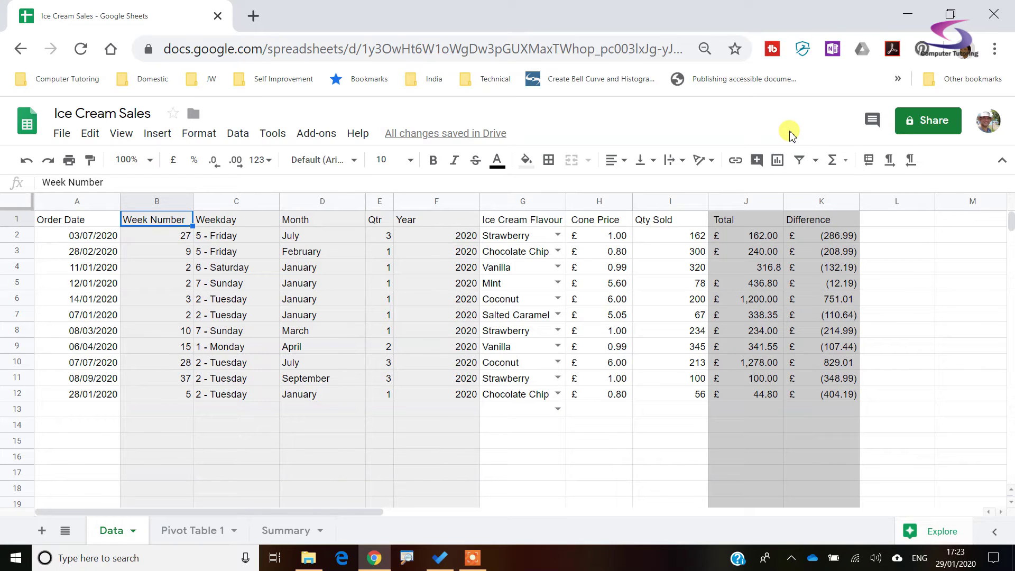
key("ctrl+shift+f")
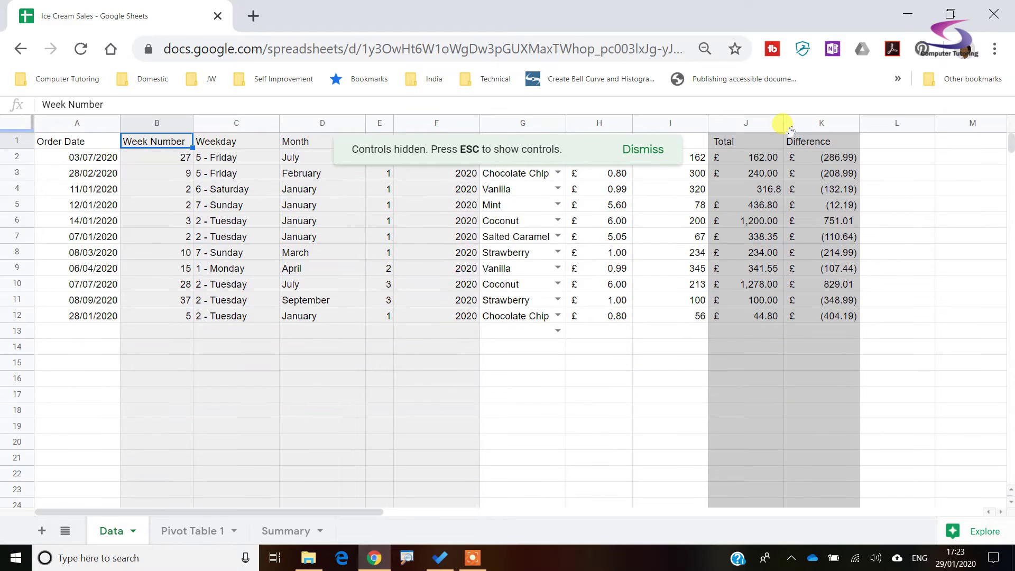
key("Escape")
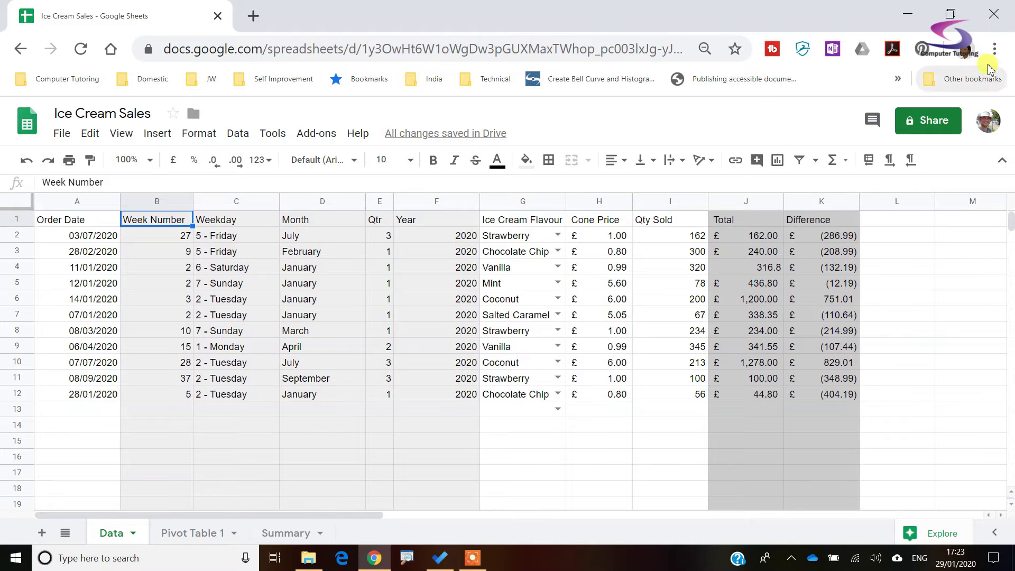
left_click(994, 49)
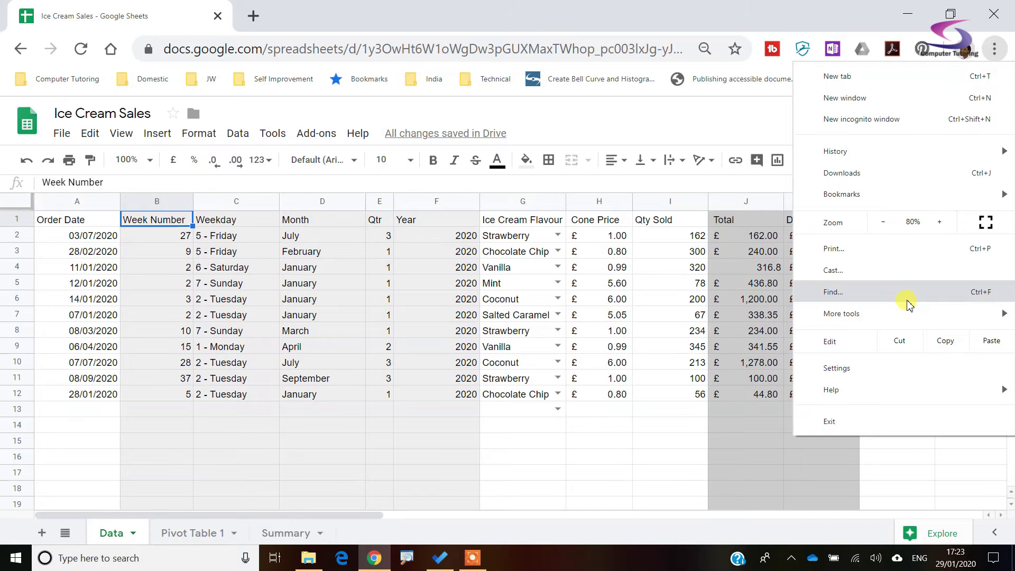
left_click(262, 304)
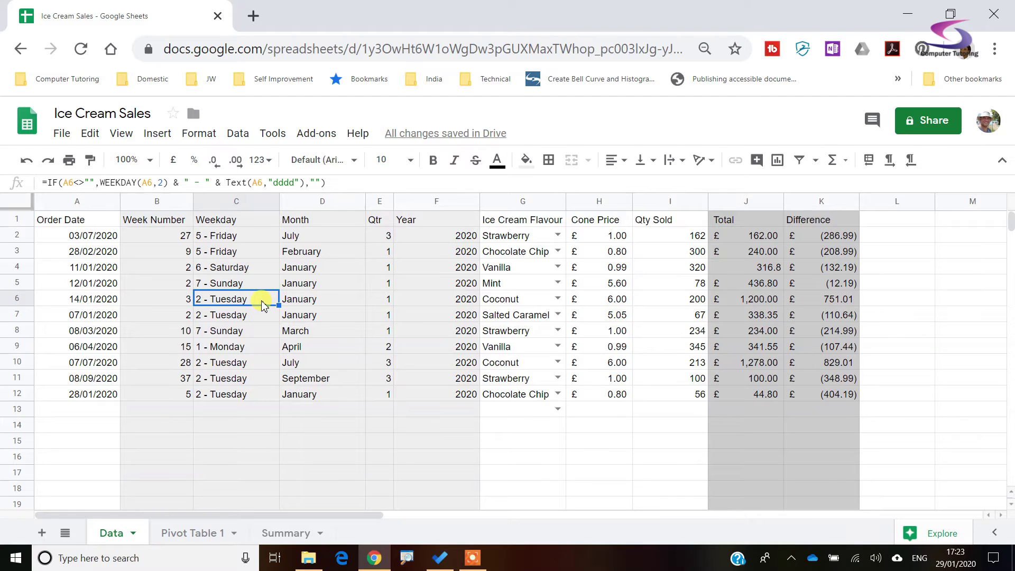
key("F11")
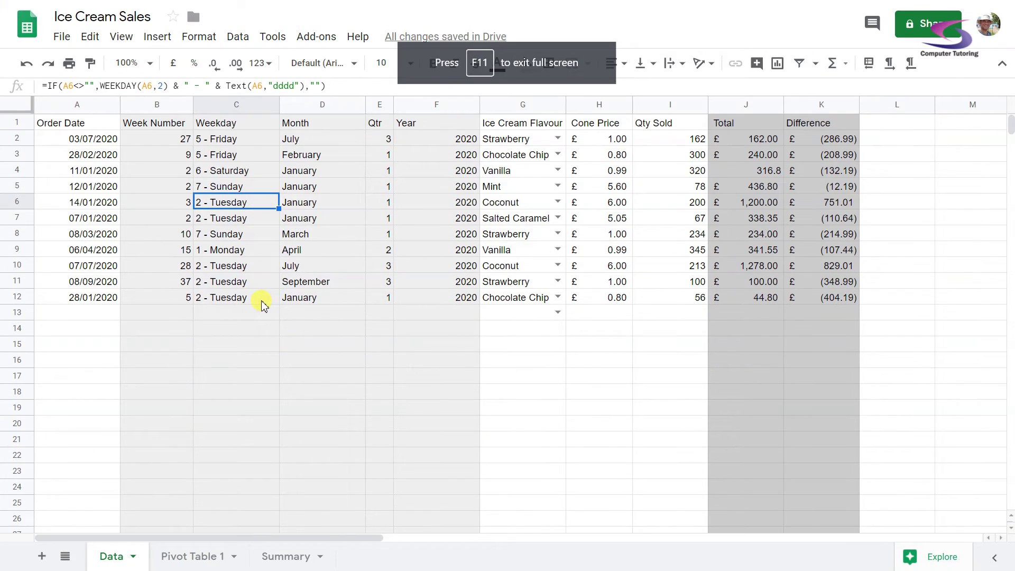
key("ctrl+shift+f")
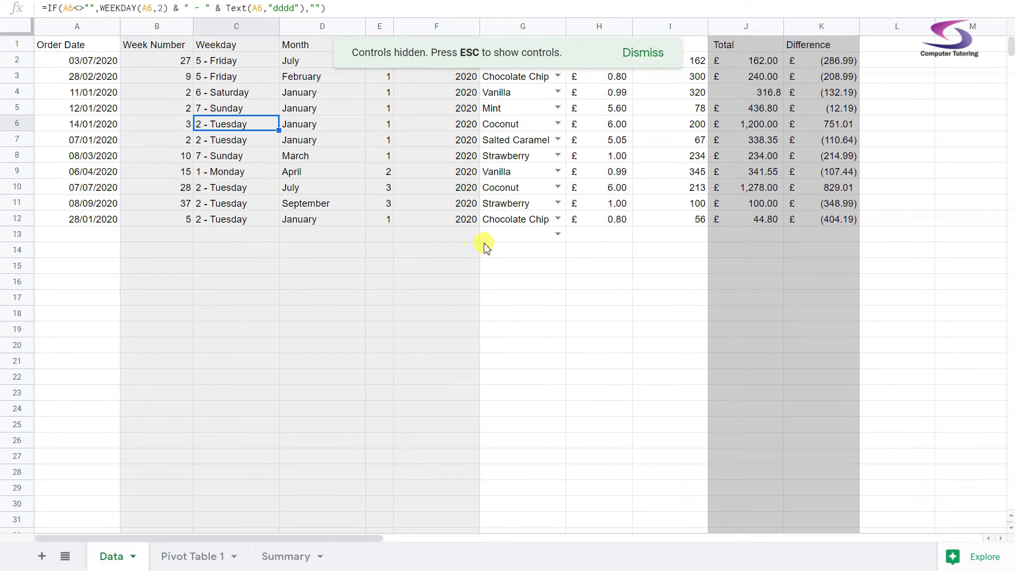
key("Escape")
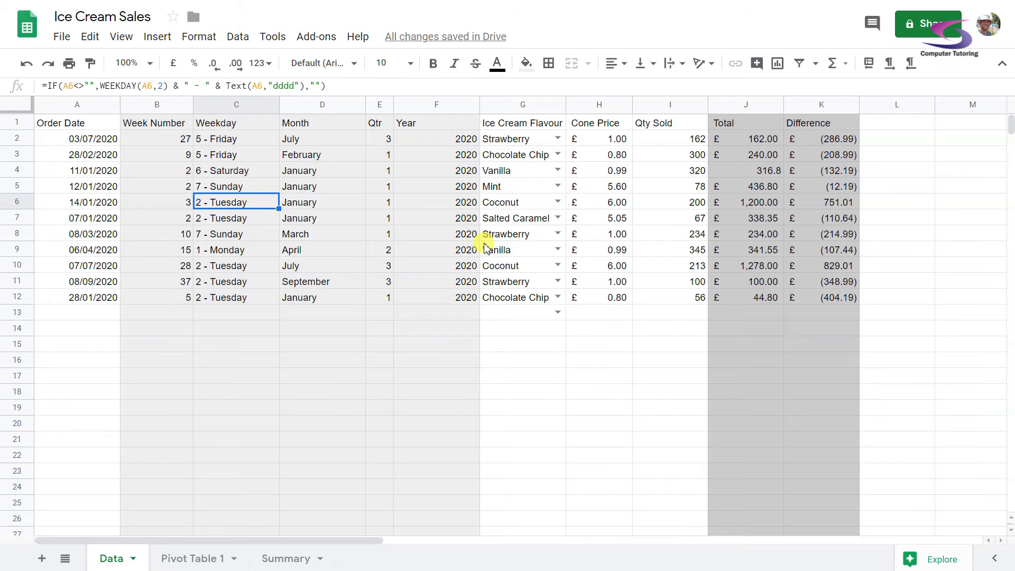
key("F11")
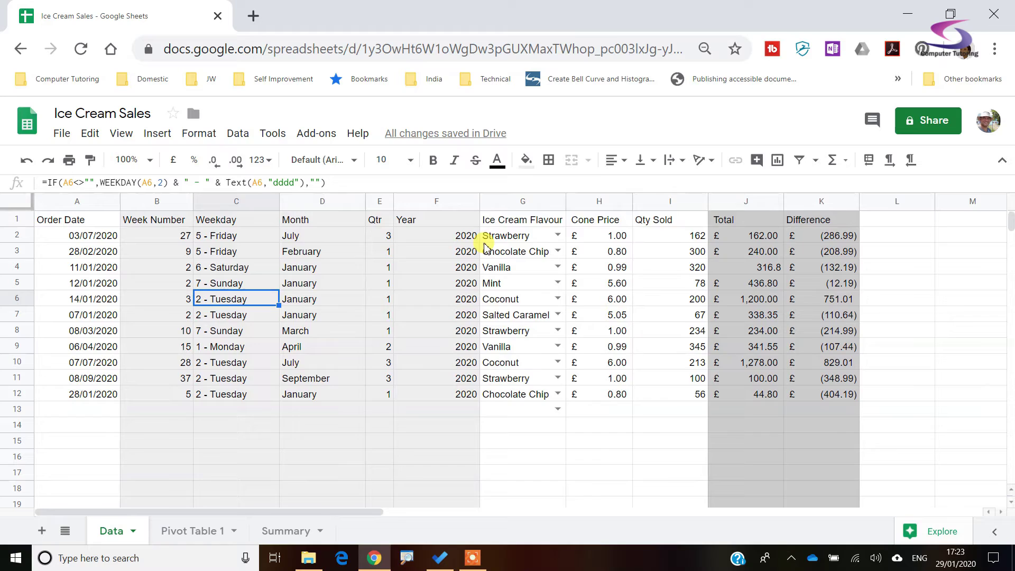
Step: Show the Data shortcuts with compatible shortcuts toggled off and on, revealing Create a filter (Alt+D,F)
key("ctrl+slash")
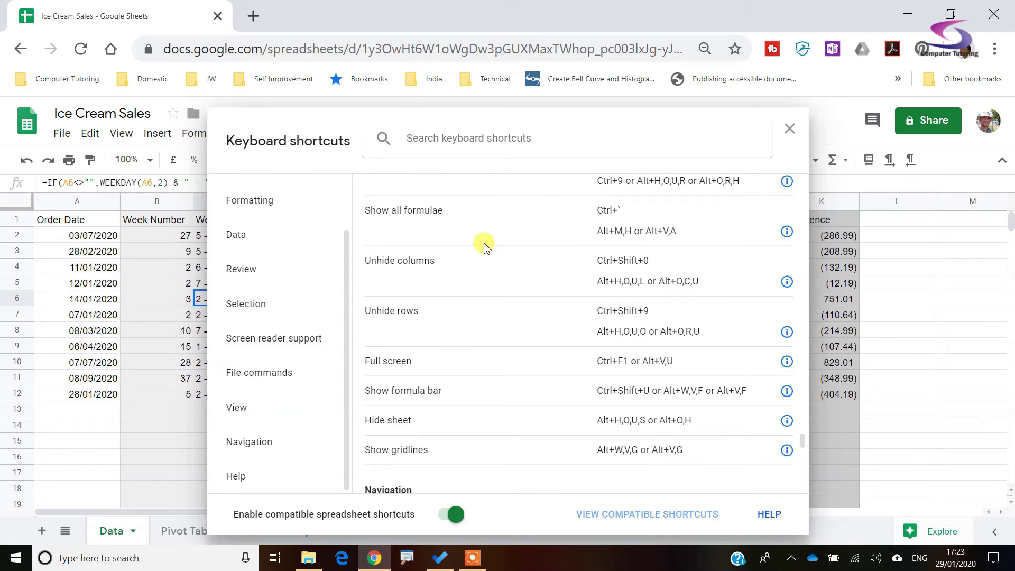
scroll(259, 330, "up", 2)
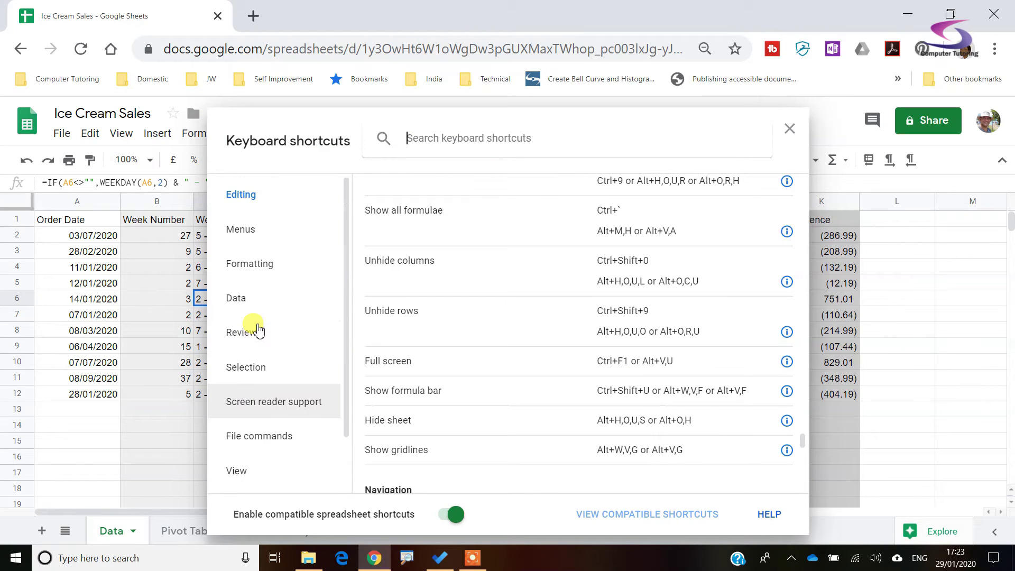
scroll(259, 330, "down", 2)
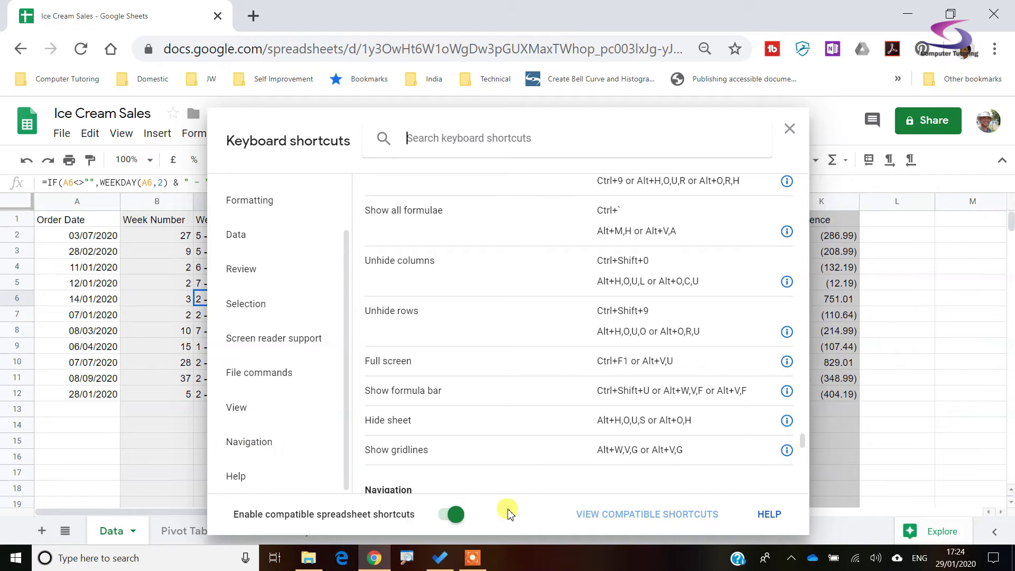
left_click(450, 515)
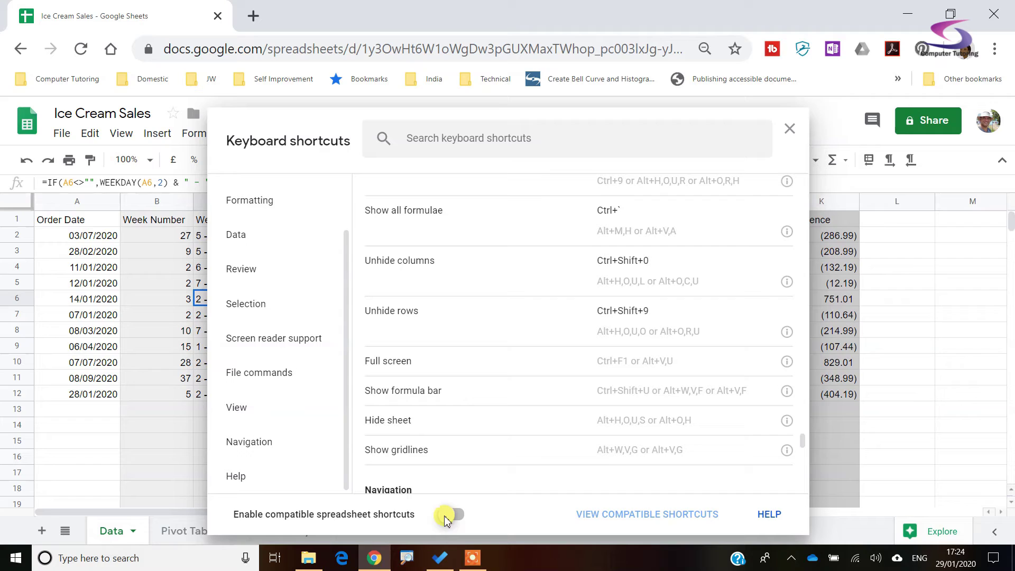
left_click(266, 249)
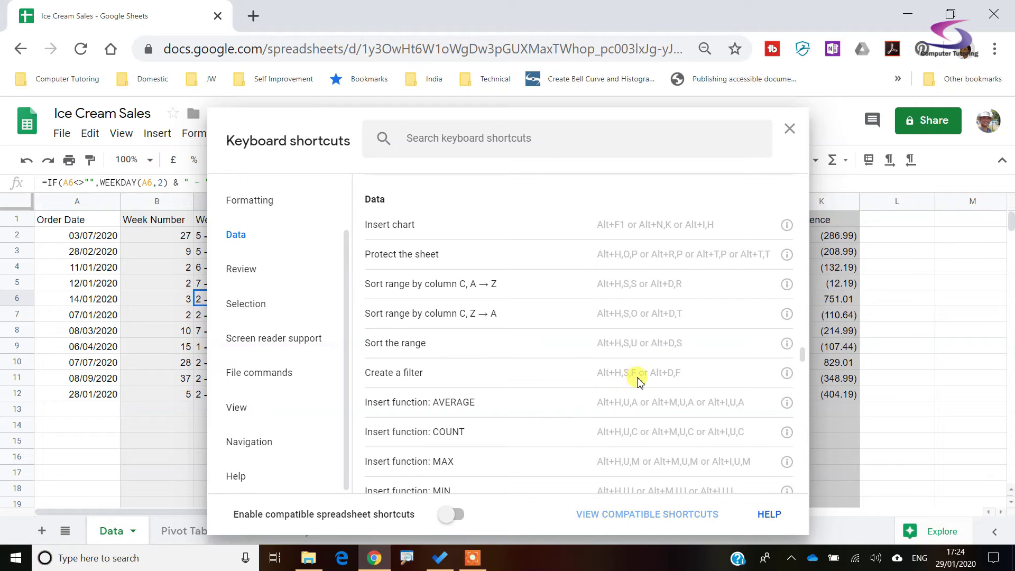
left_click(452, 515)
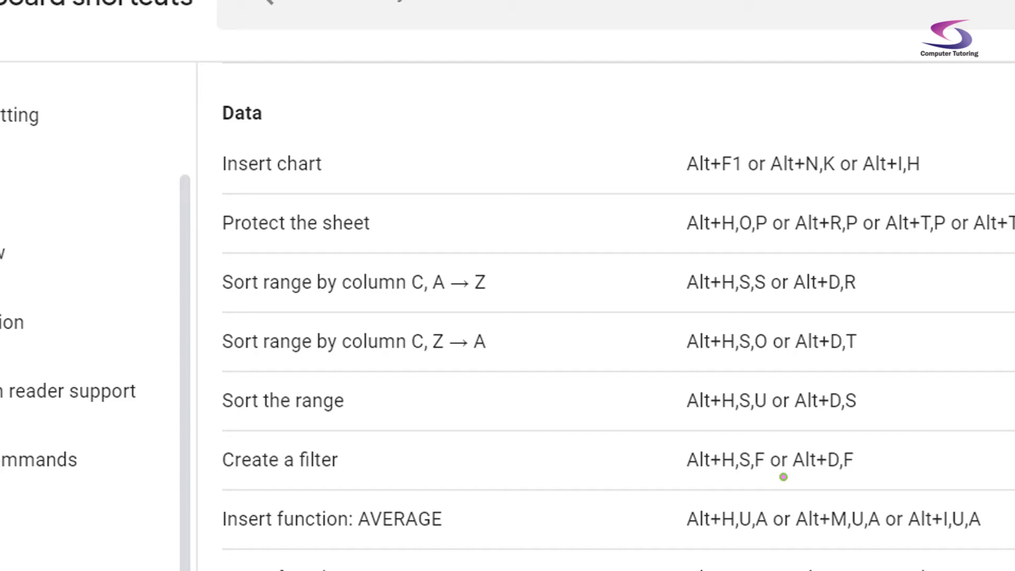
mouse_move(785, 480)
left_mouse_down()
mouse_move(729, 471)
mouse_move(686, 438)
mouse_move(671, 440)
left_mouse_up()
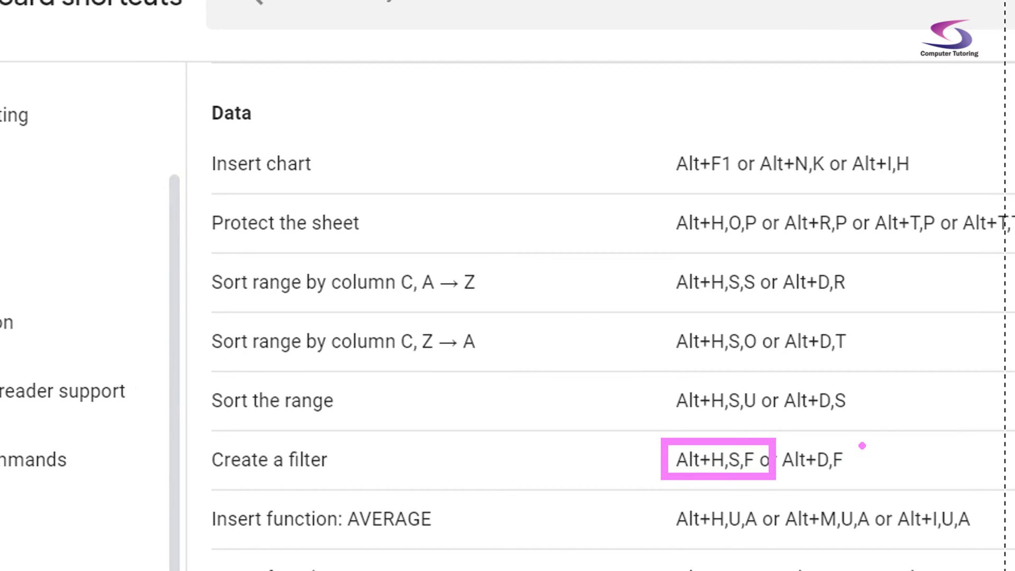
key("Escape")
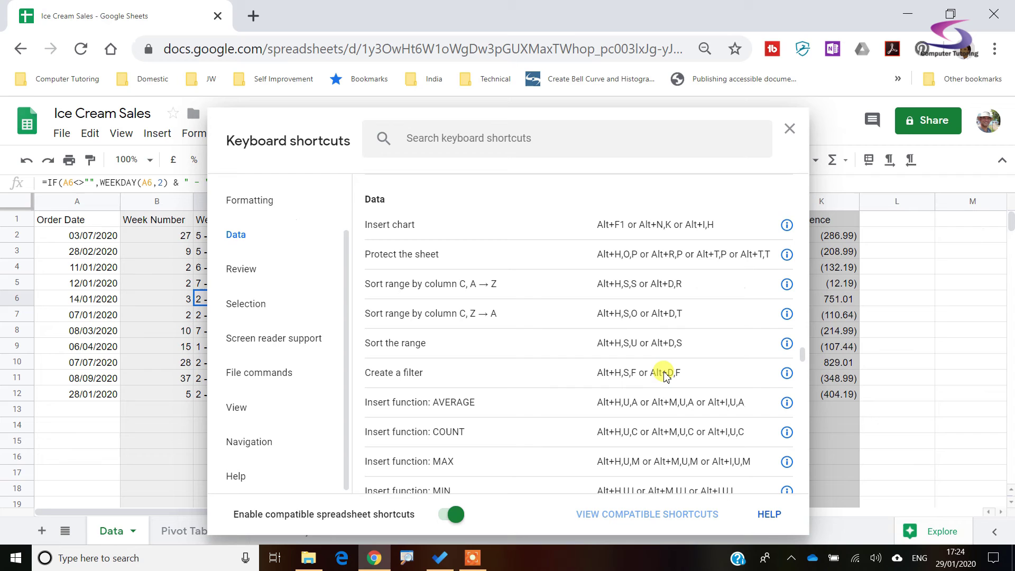
Step: Close the shortcuts list and create a filter from the Year cell with Alt+D,F
left_click(788, 131)
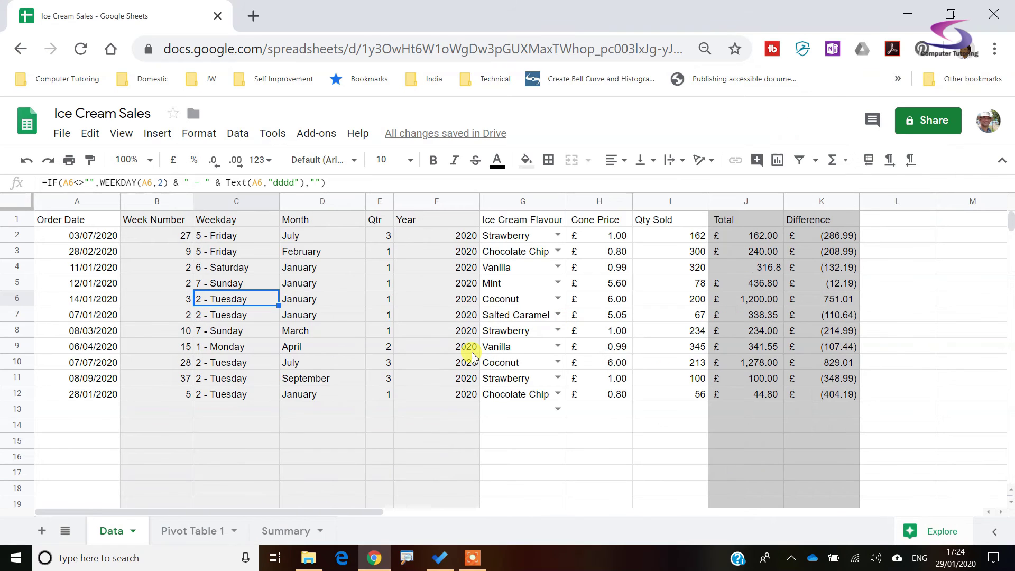
left_click(405, 332)
key("alt+d")
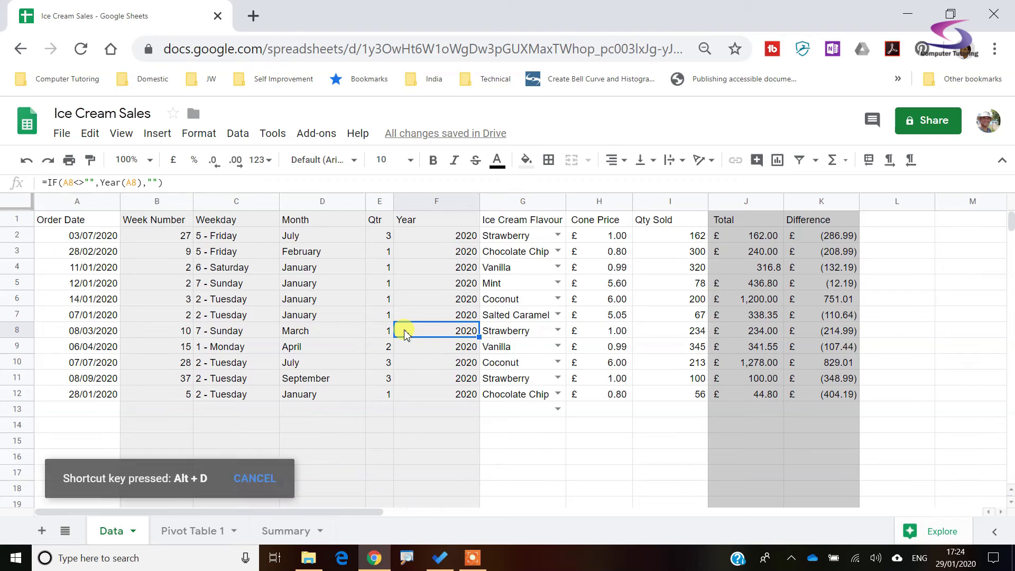
key("f")
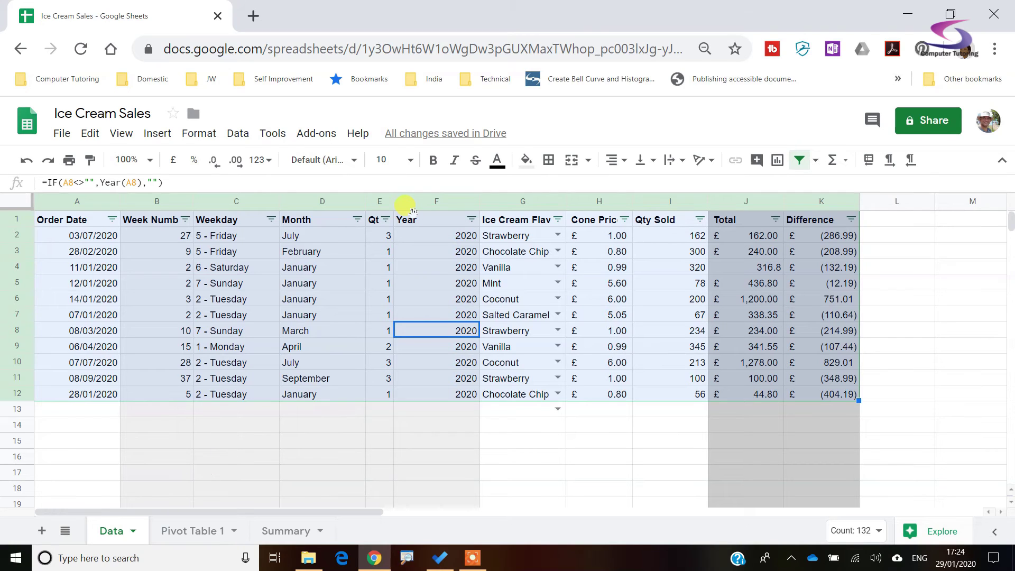
Step: Dismiss Chrome's menu via cell F5 and turn the filter off with Alt+D,F
key("alt")
key("alt+d")
key("alt+f")
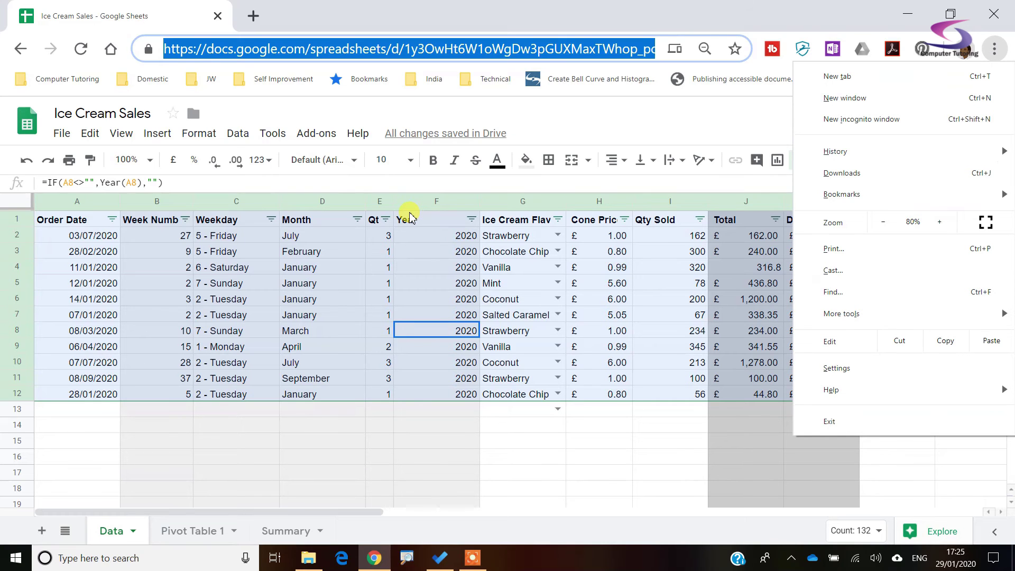
left_click(399, 288)
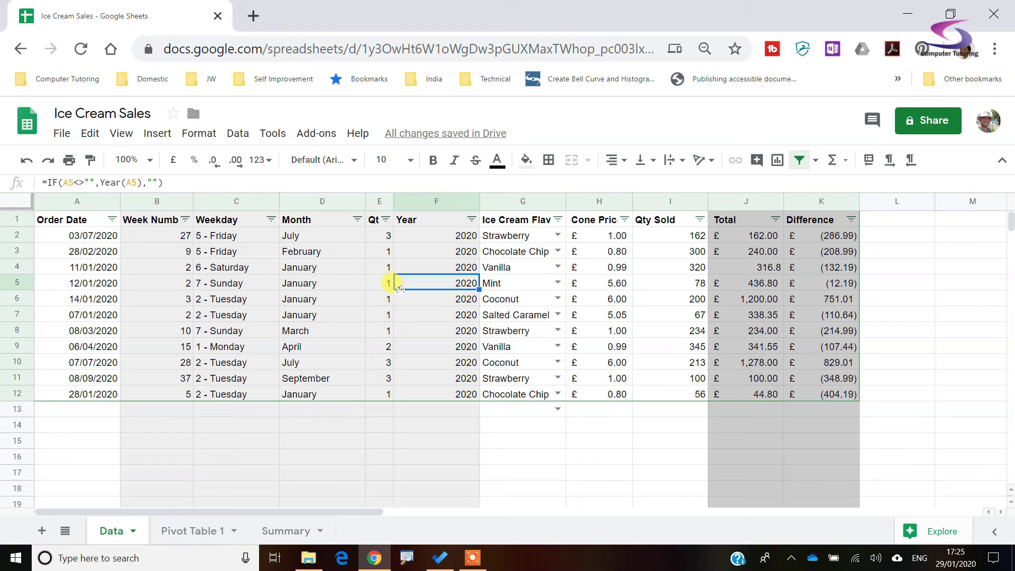
key("alt+d")
key("f")
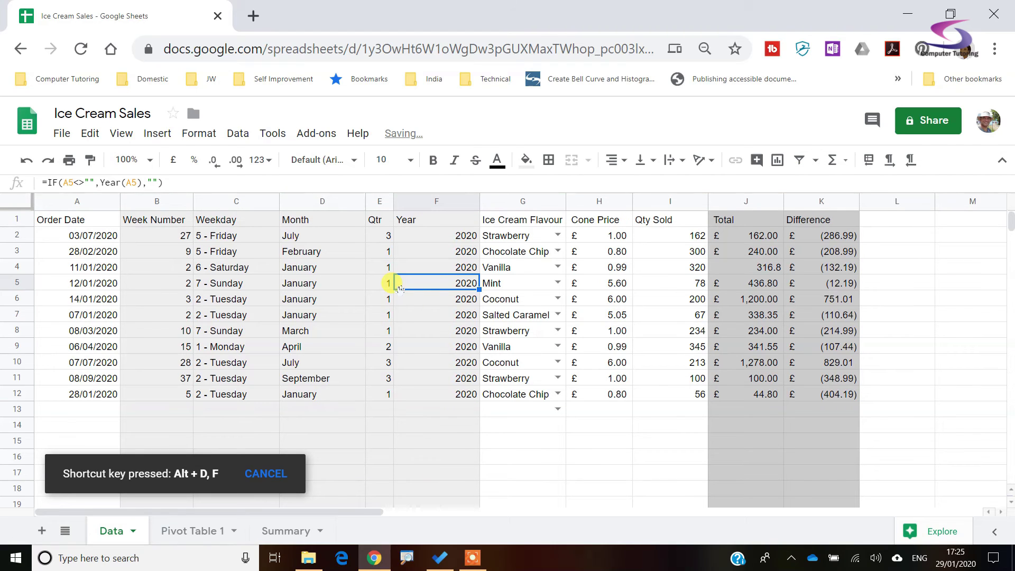
Step: Create a filter on the sales table from the Data menu
left_click(236, 139)
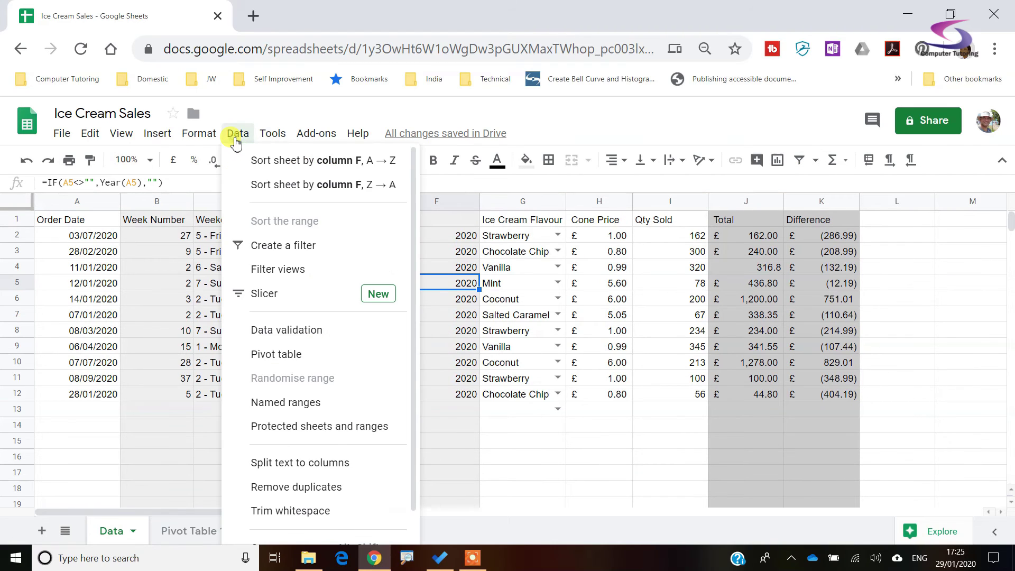
mouse_move(316, 275)
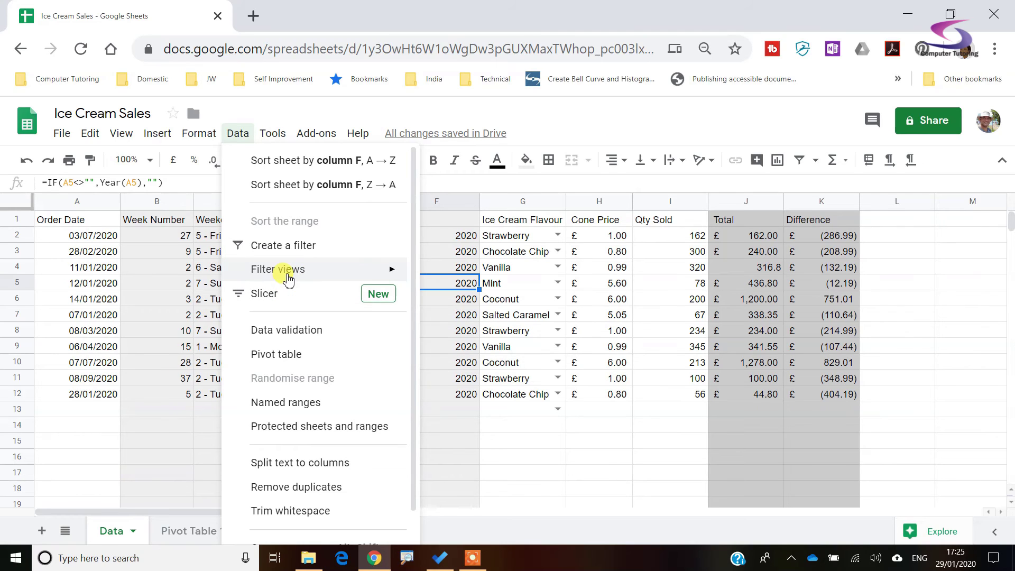
left_click(290, 247)
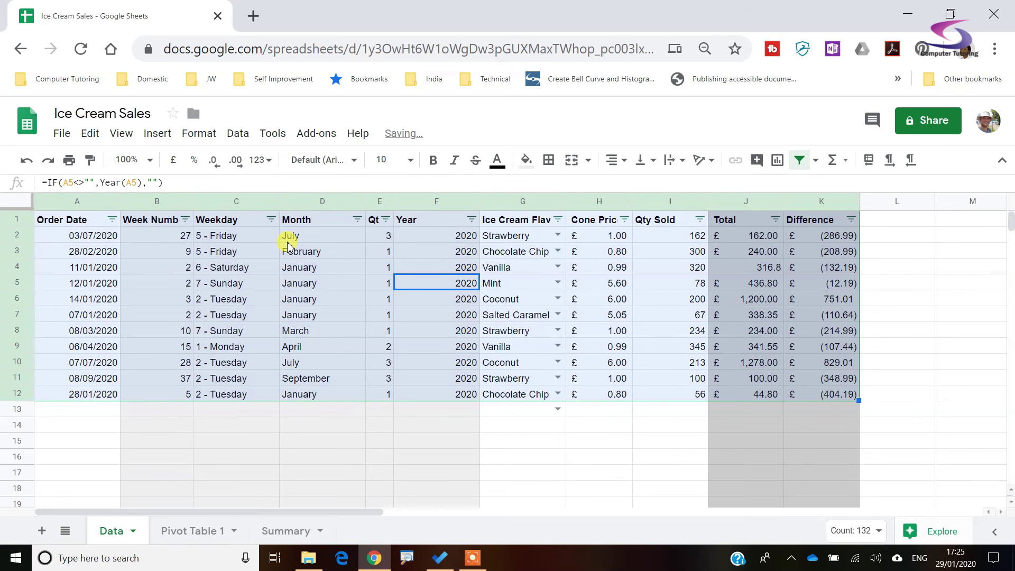
Step: From cell D8, start and cancel an Alt+D shortcut, then open the shortcuts list with Ctrl+/
left_click(344, 338)
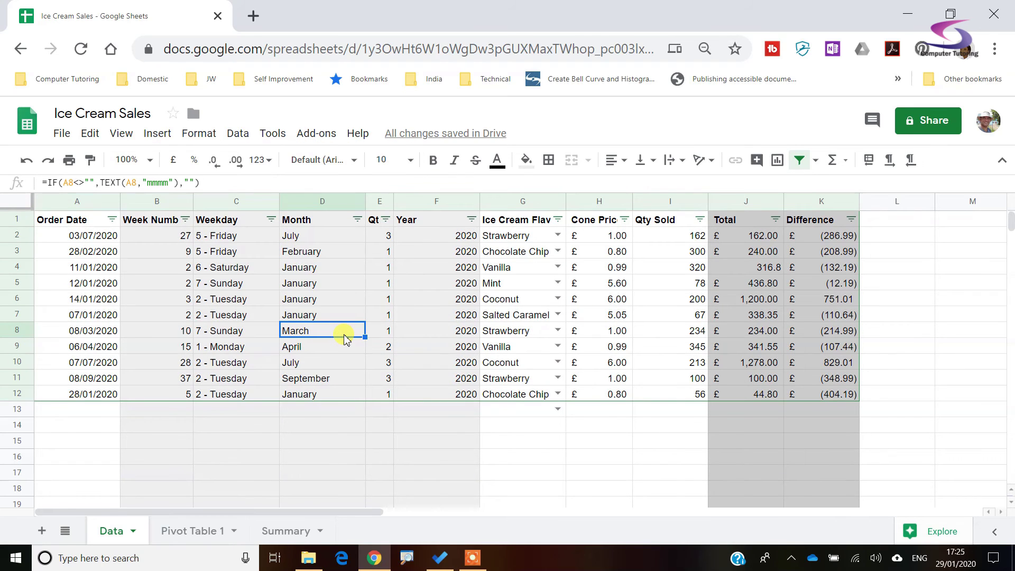
key("alt+d")
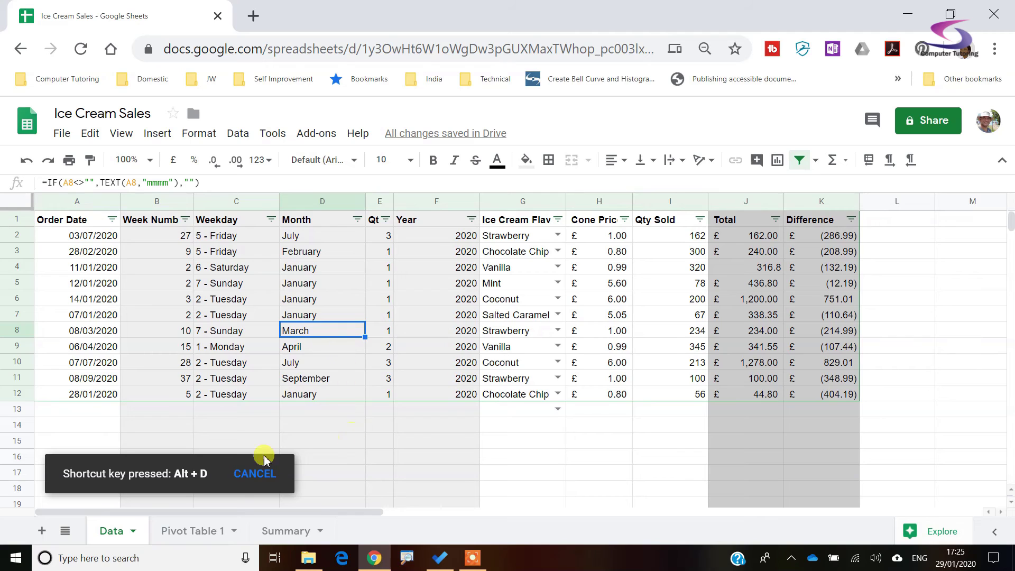
left_click(244, 473)
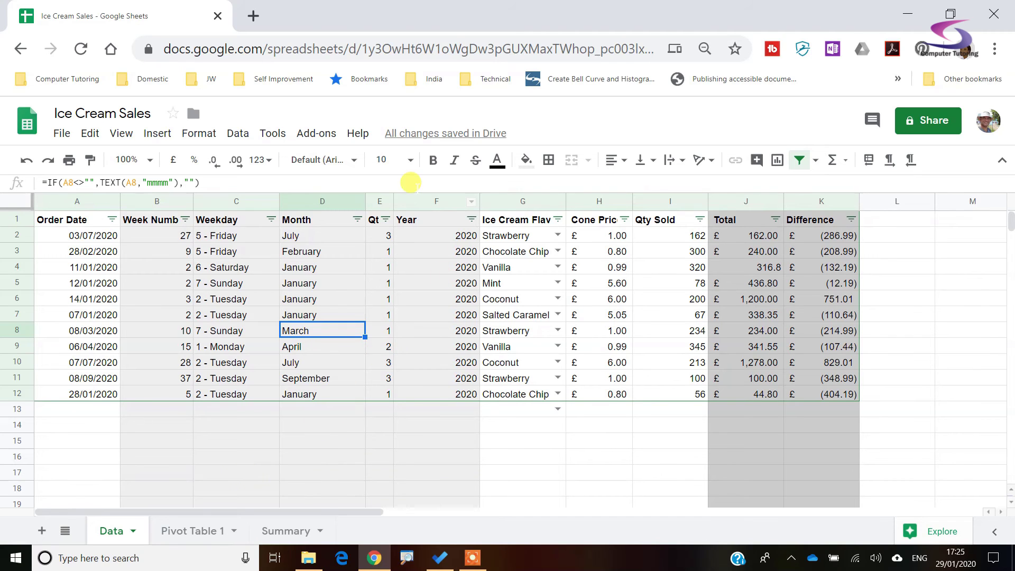
key("ctrl+slash")
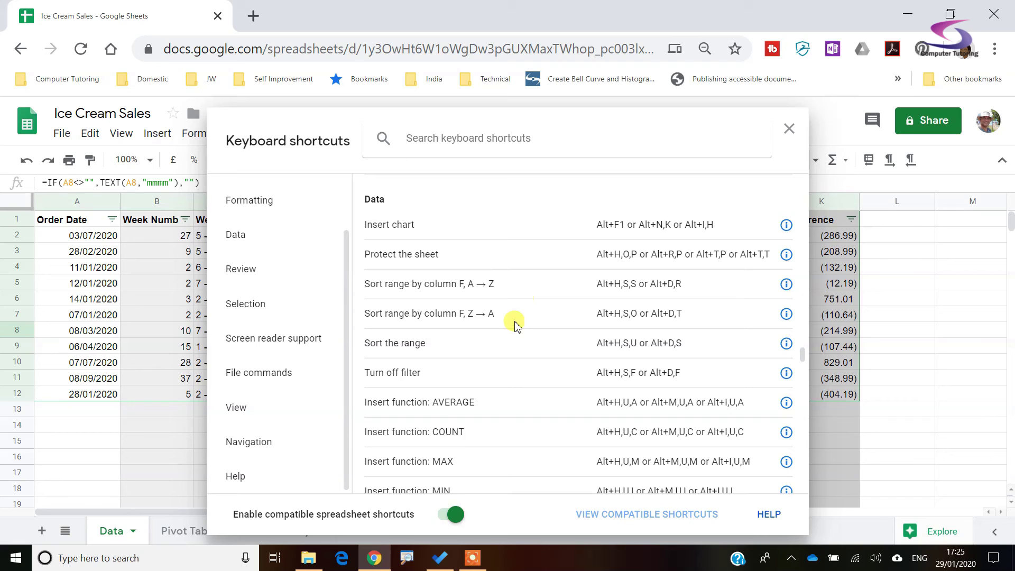
Step: Disable compatible shortcuts, then turn the filter off and back on with Alt+D, F from D5
left_click(456, 515)
left_click(789, 129)
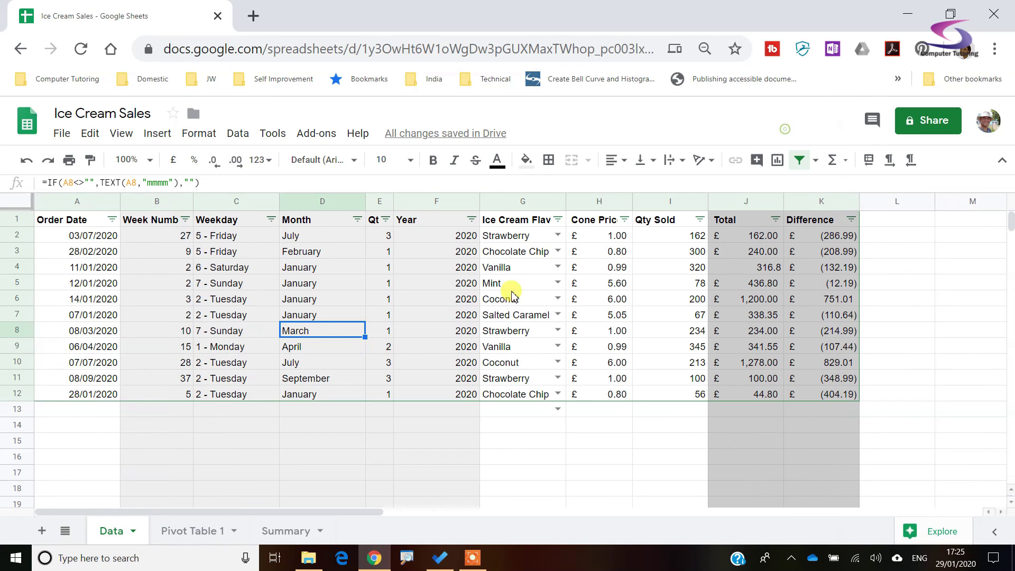
left_click(311, 285)
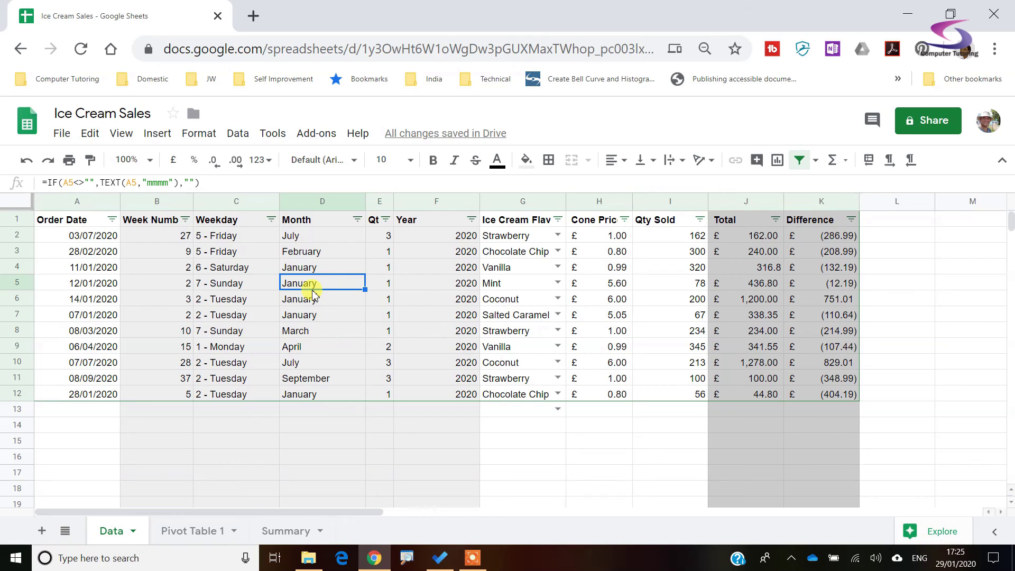
key("alt+d")
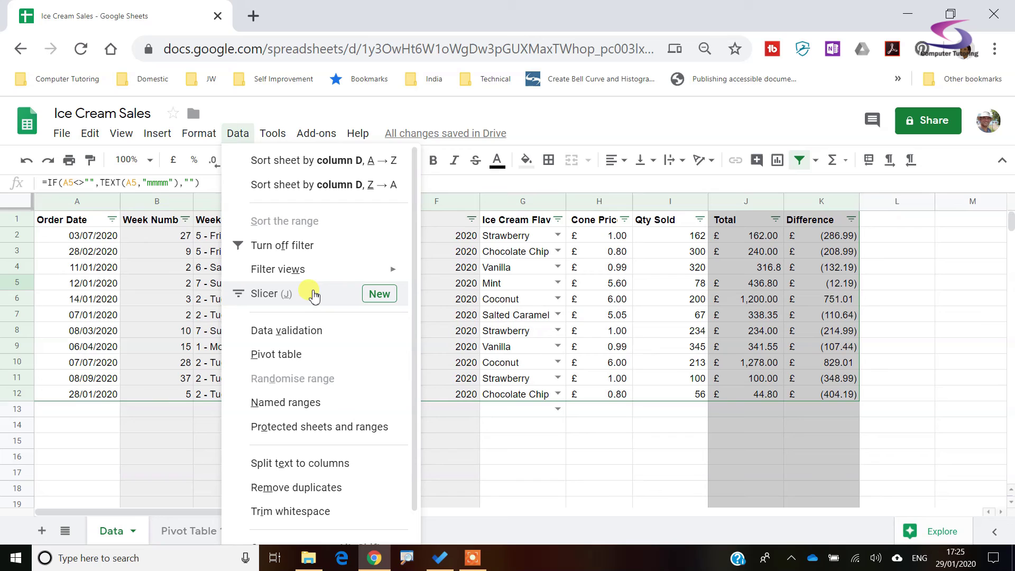
key("f")
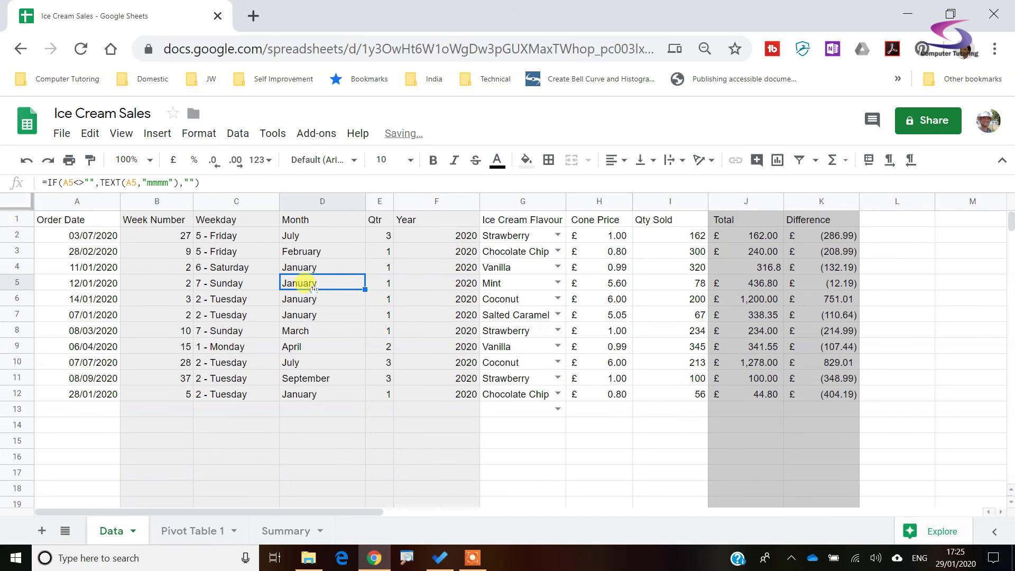
key("alt+d")
key("f")
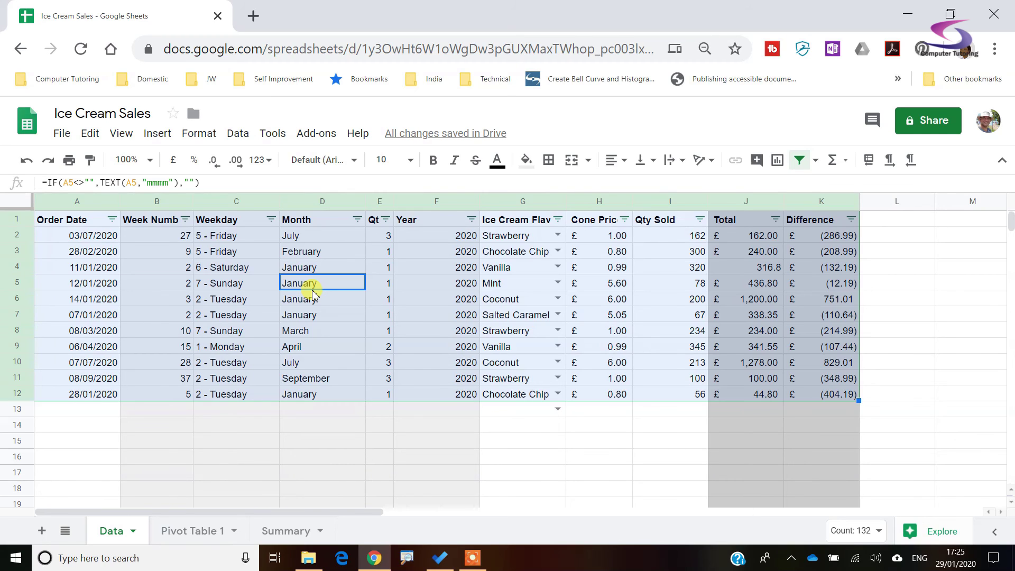
Step: Open the File menu with Alt+F and step down toward Download
key("alt+f")
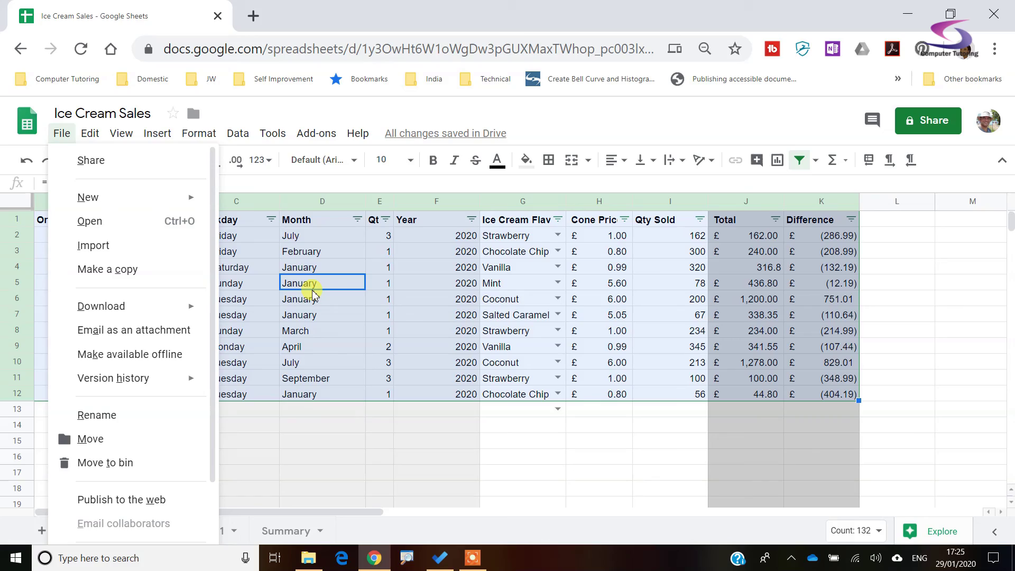
key("Down")
key("Down")
key("Down")
key("Down")
key("Down")
key("Down")
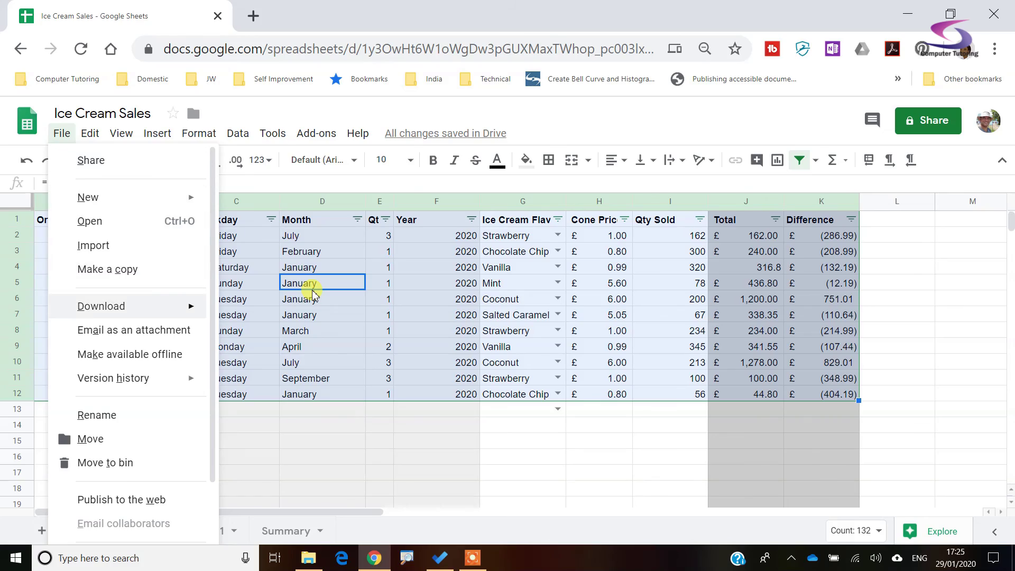